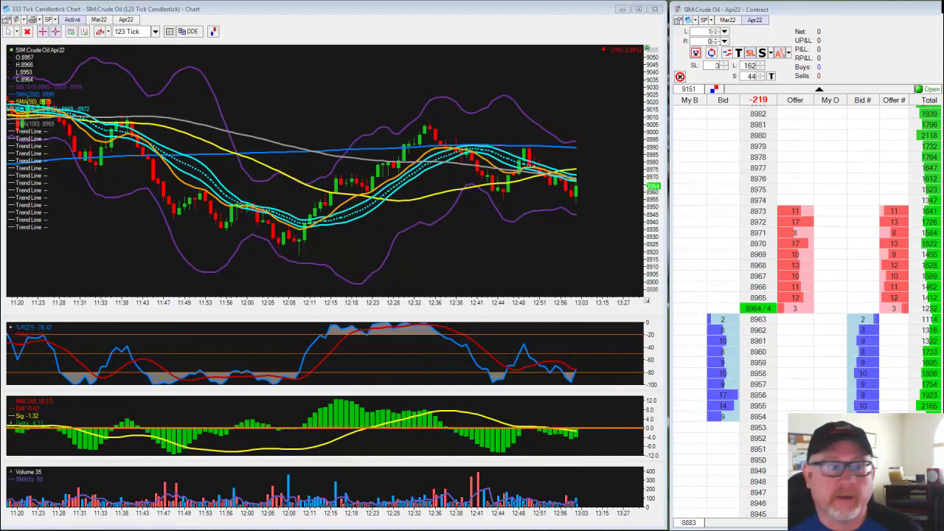
- Switch from the CTS T4 chart and DOM to the Chrome window with the Topstep dashboard
key(alt+Tab)
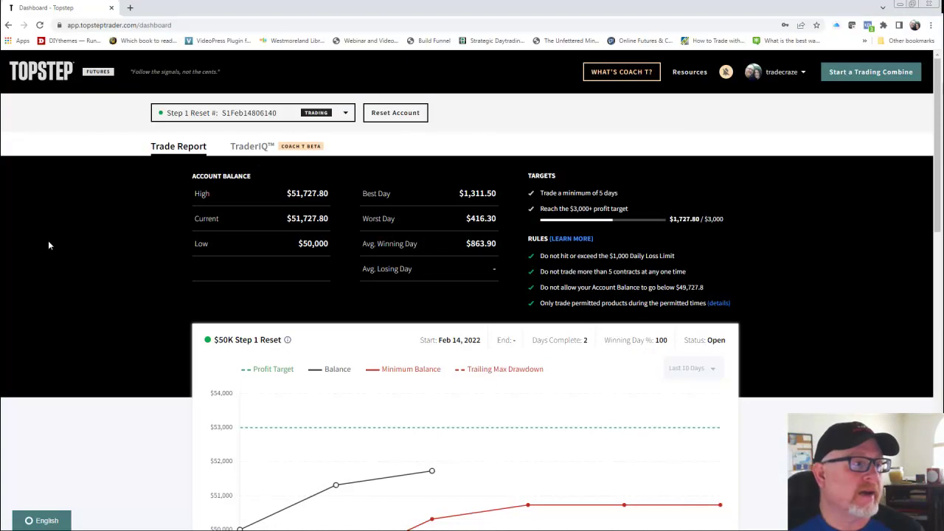
- Scroll down through the Topstep trade report gauges and daily trades table, then back to the top
scroll(185, 391, down, 8)
scroll(185, 390, down, 3)
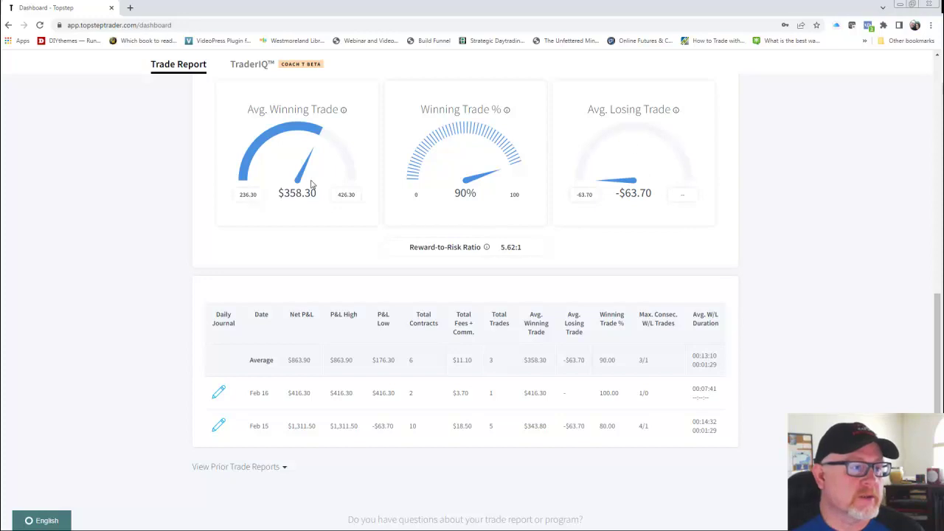
scroll(216, 302, down, 4)
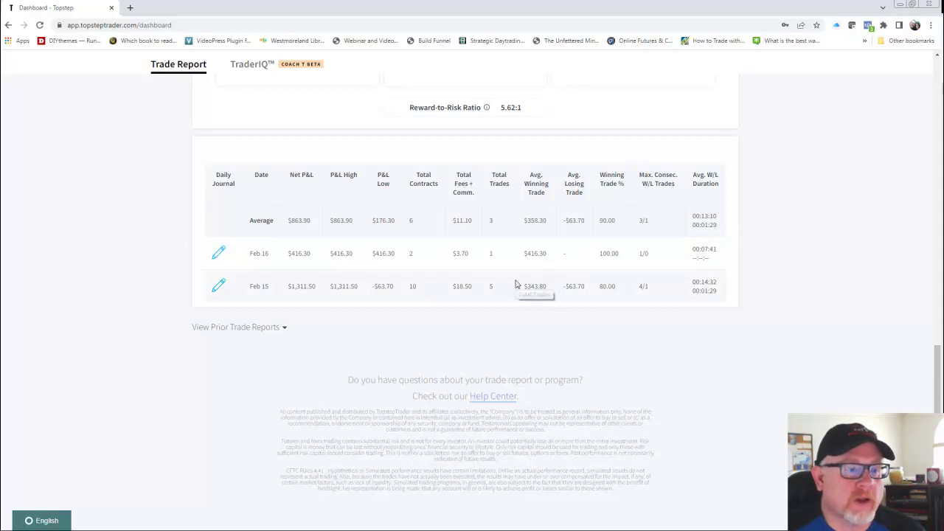
scroll(303, 247, up, 3)
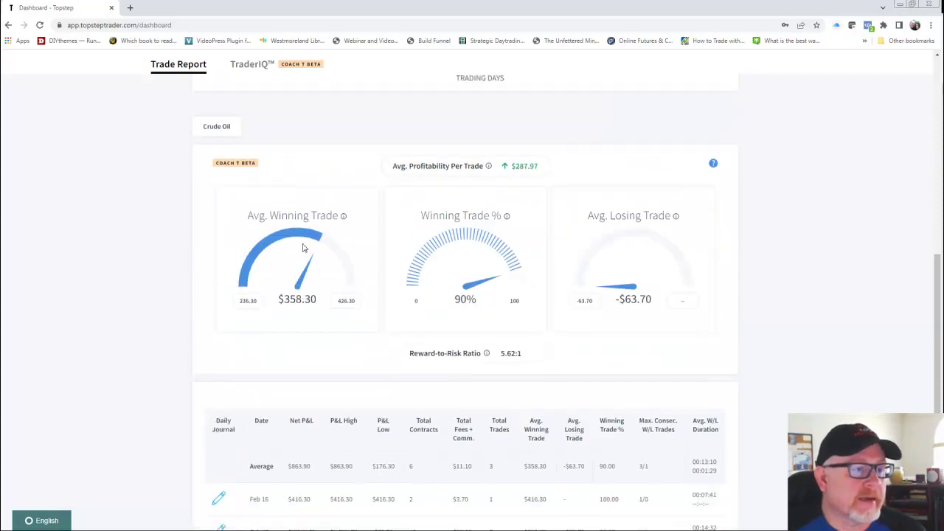
scroll(307, 275, up, 4)
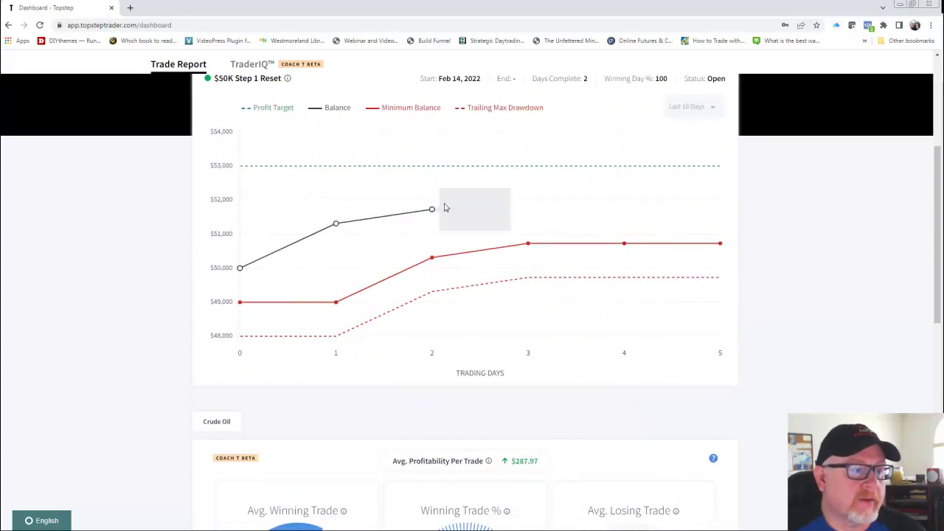
scroll(361, 270, up, 2)
scroll(344, 286, up, 2)
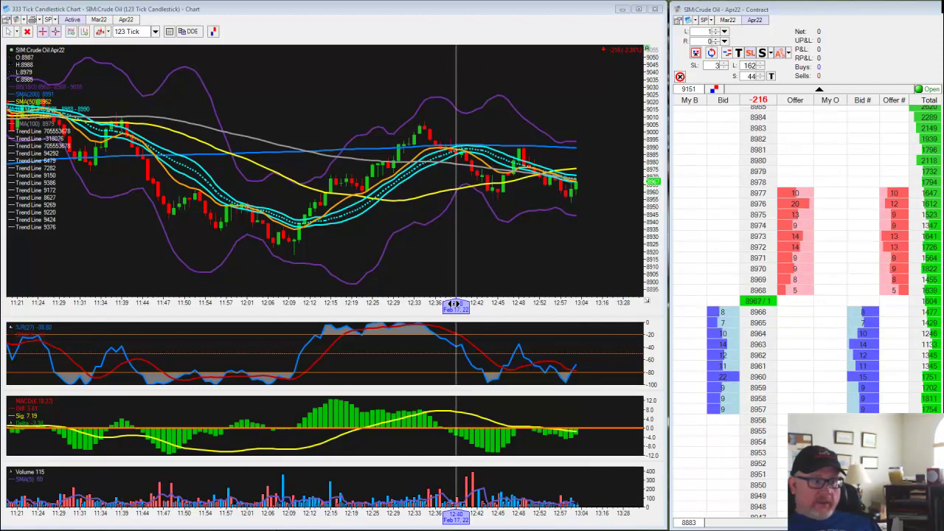
- Rescale the tick chart's time and price axes, then position the new 15-minute crude oil chart centrally
mouse_move(463, 303)
mouse_down()
mouse_move(226, 309)
mouse_move(454, 314)
mouse_up()
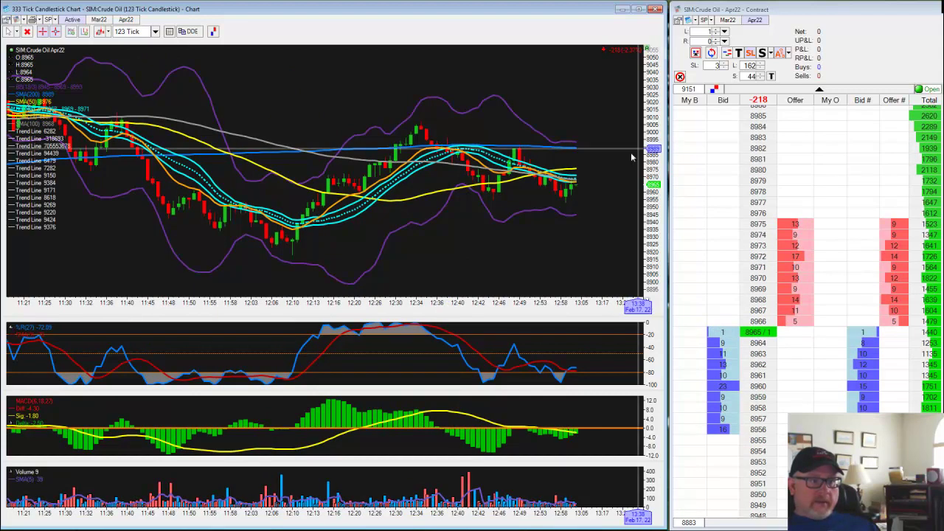
drag(652, 137, 636, 244)
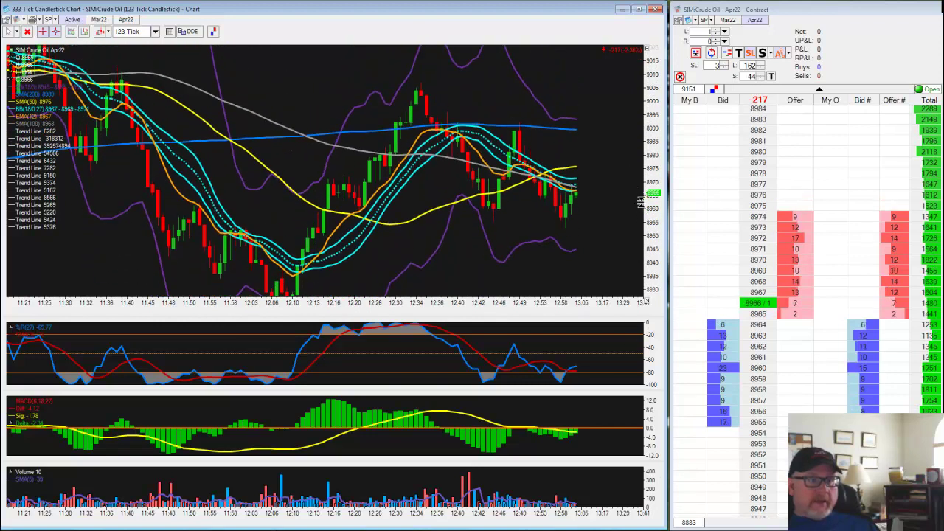
double_click(649, 47)
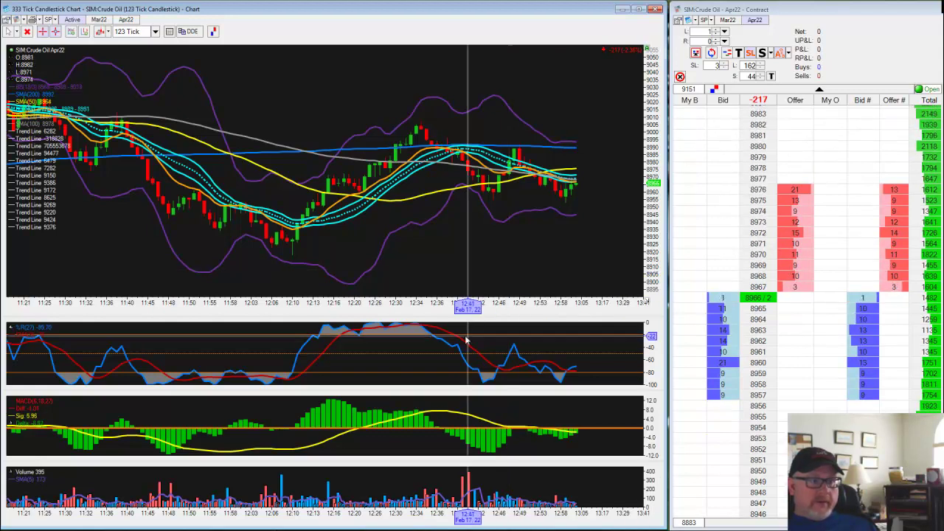
drag(443, 304, 537, 309)
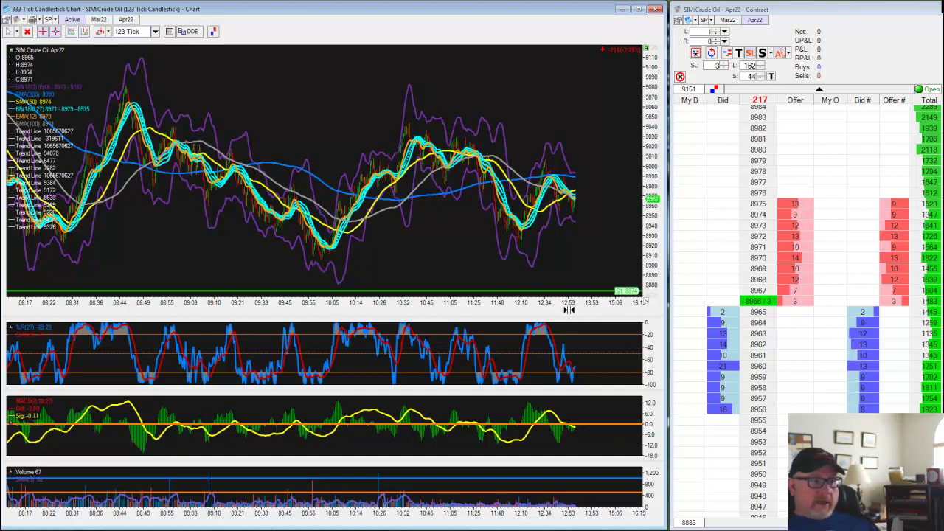
drag(559, 310, 438, 315)
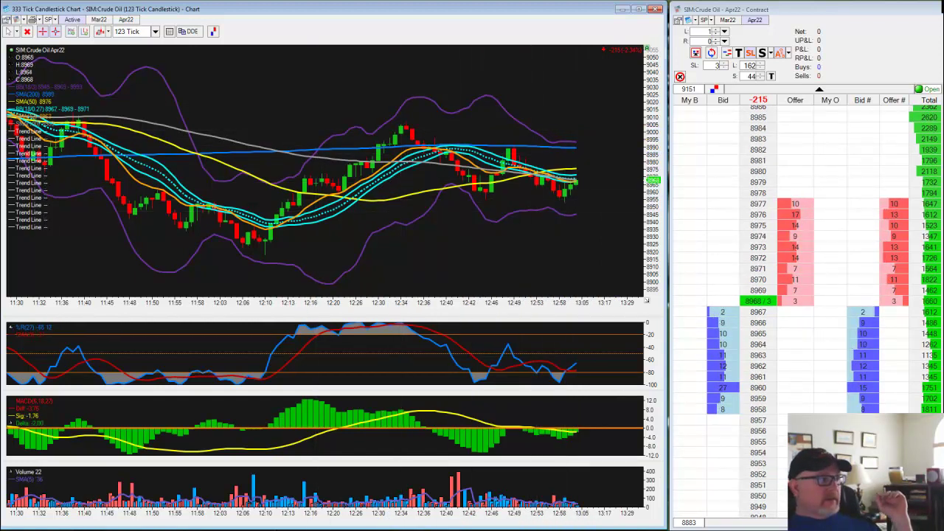
drag(138, 59, 382, 58)
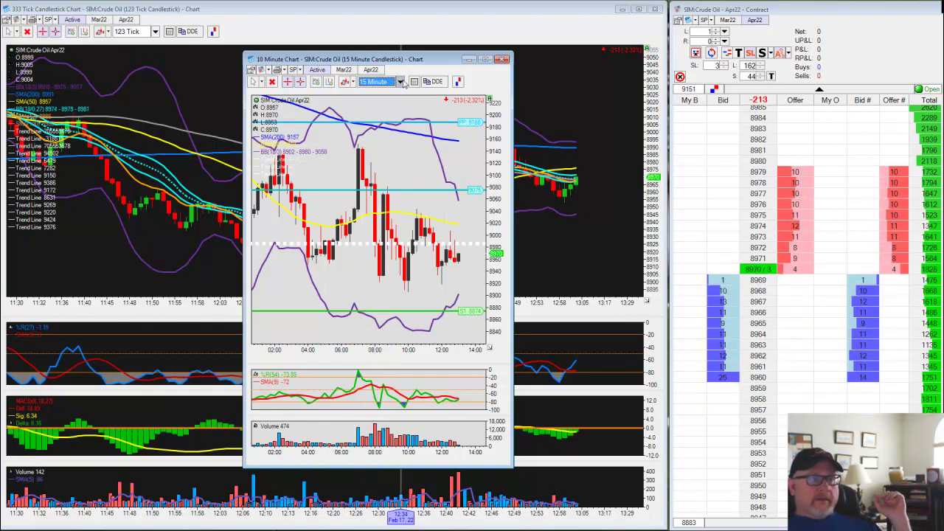
- Change the second chart's timeframe to 1 Minute, via 5 Minute, and maximize its window
click(401, 82)
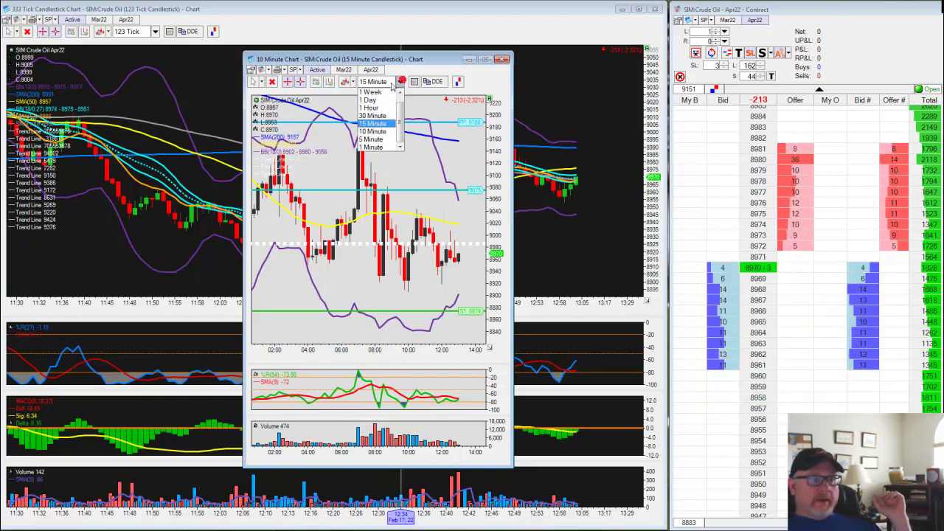
click(377, 140)
click(399, 84)
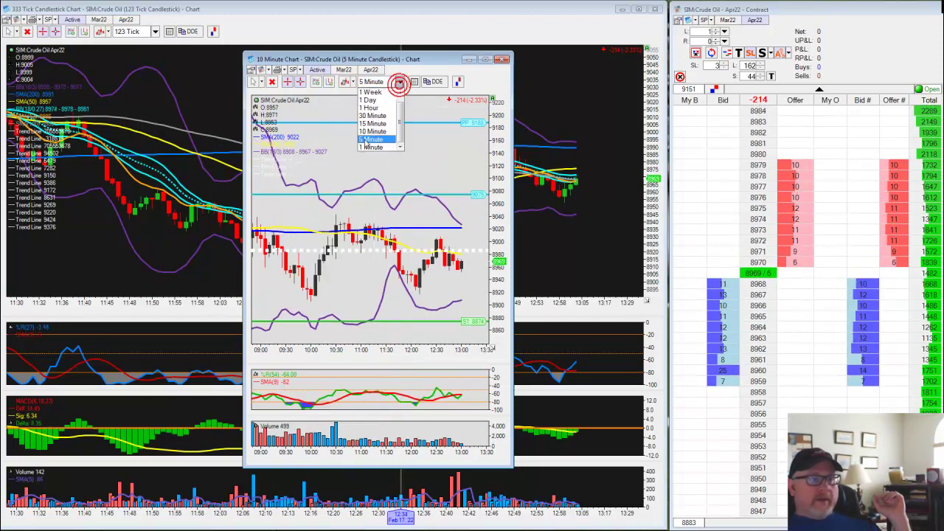
click(371, 147)
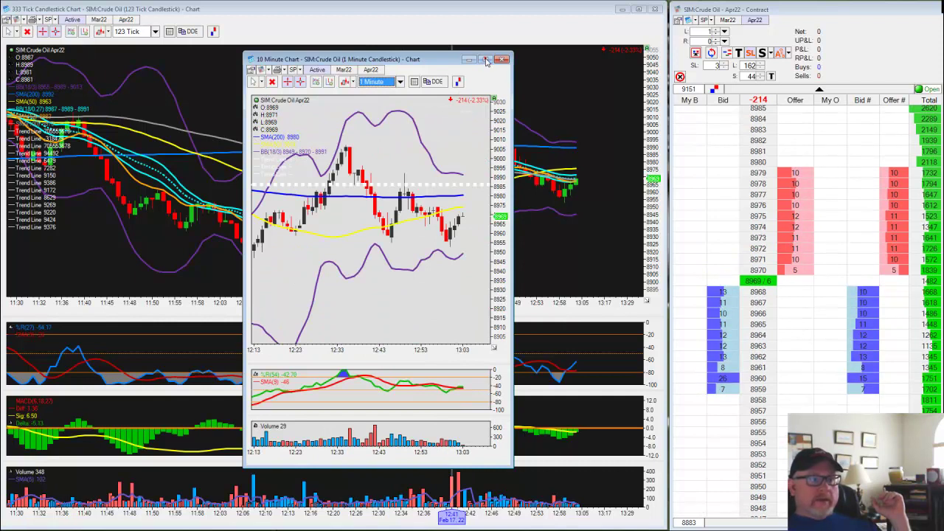
click(486, 60)
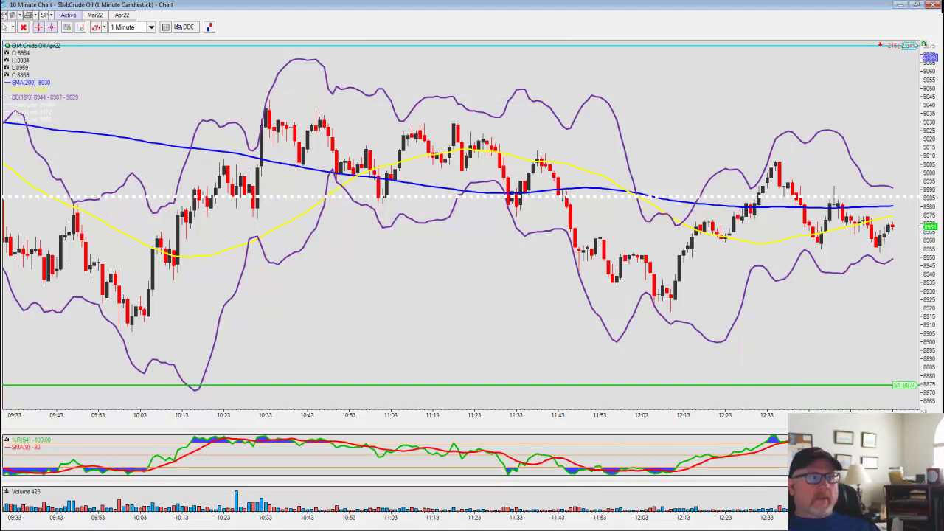
- Toggle the chart between 5 Minute and 15 Minute, leave it on 15 Minute, and restore its window
click(152, 27)
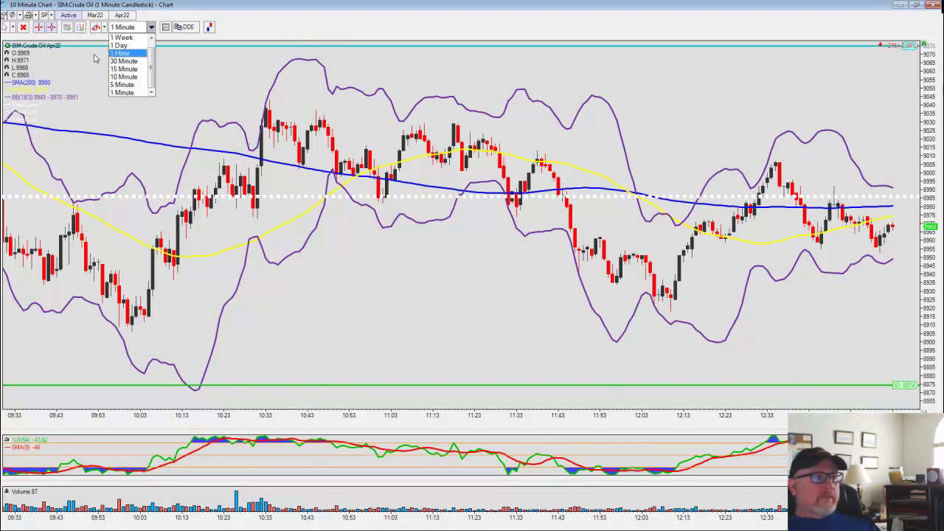
click(122, 85)
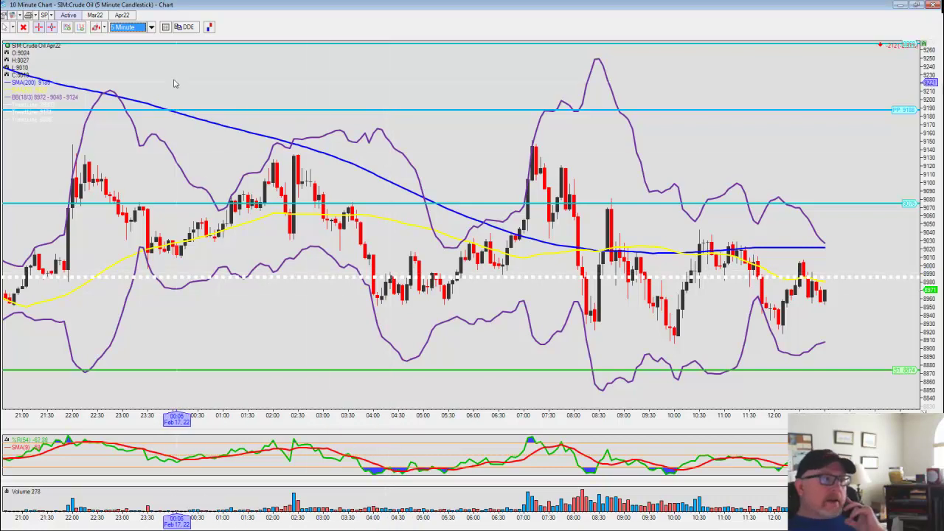
click(151, 28)
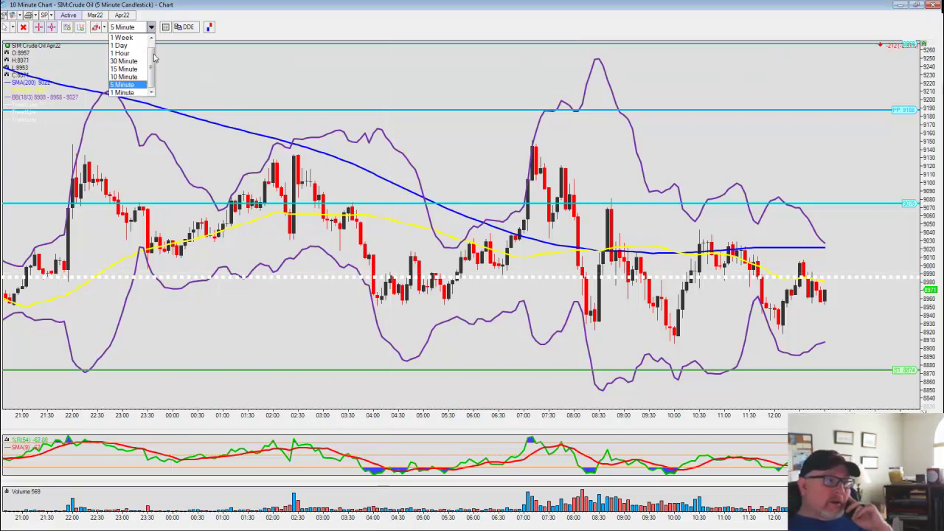
click(133, 68)
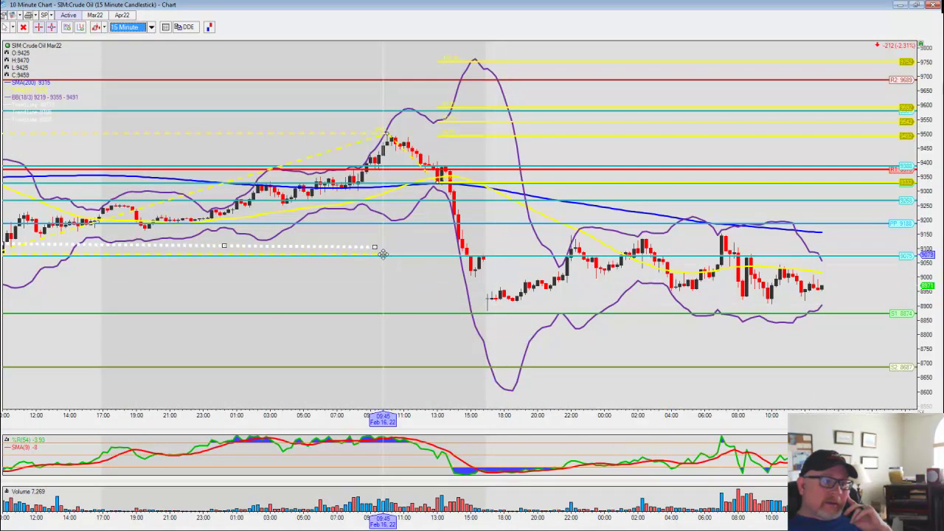
click(151, 27)
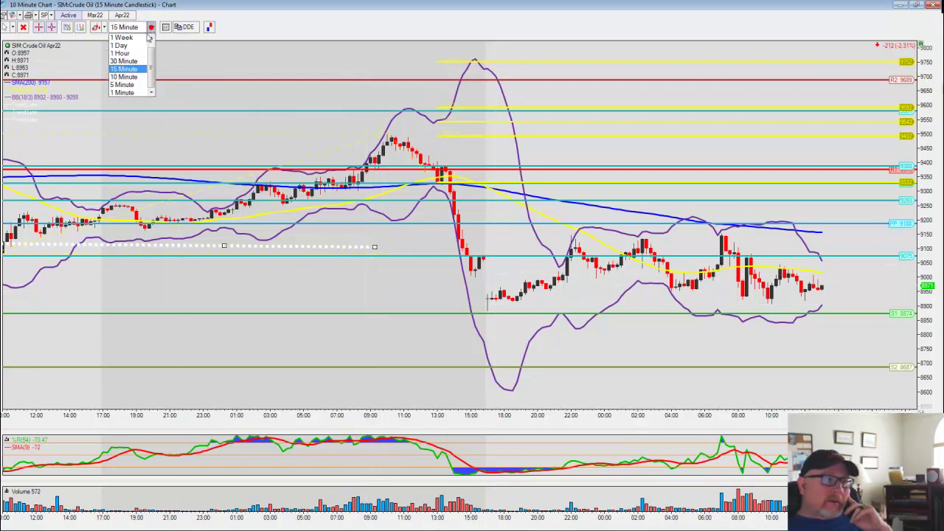
click(138, 84)
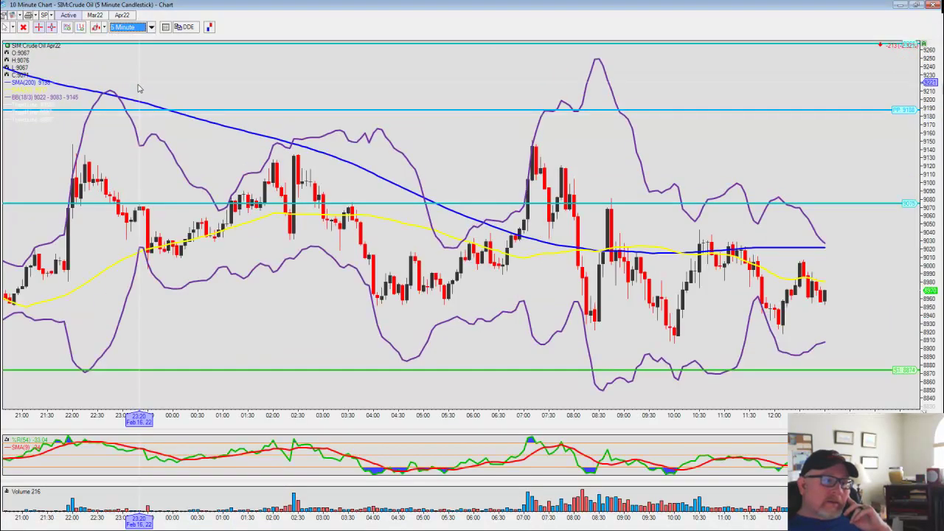
click(152, 26)
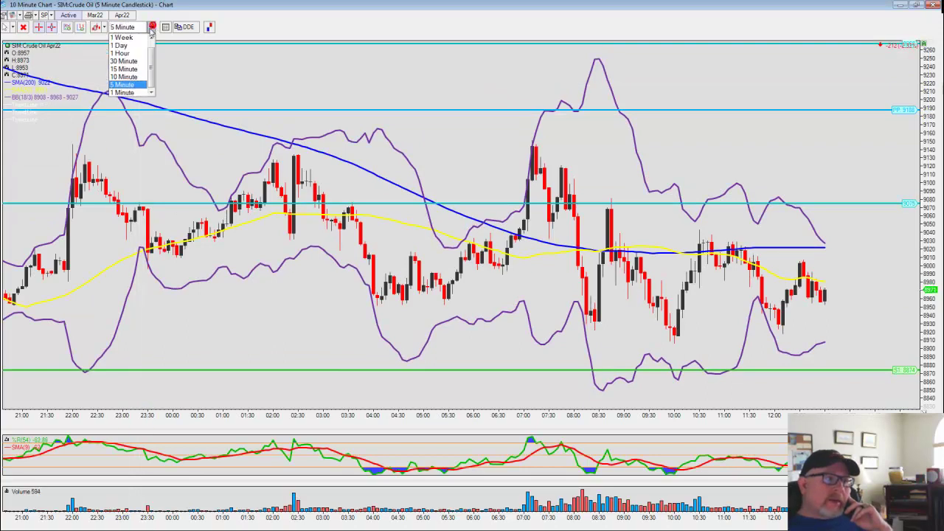
click(132, 69)
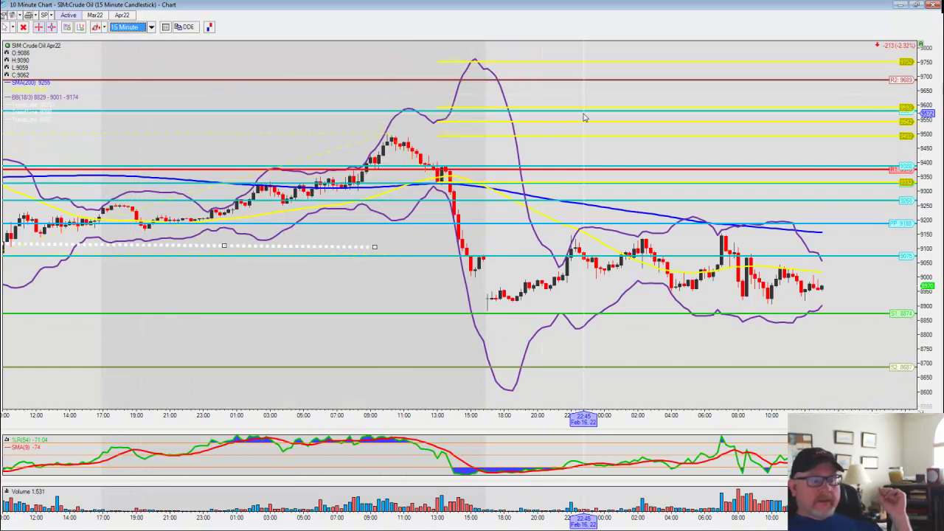
click(920, 6)
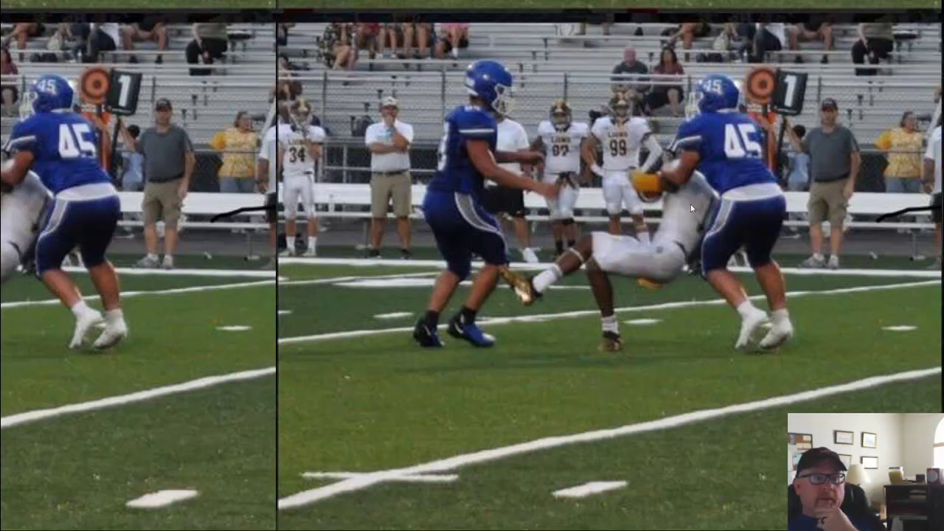
- Switch from the football video back to the CTS T4 tick chart and DOM
key(alt+Tab)
key(alt+Tab)
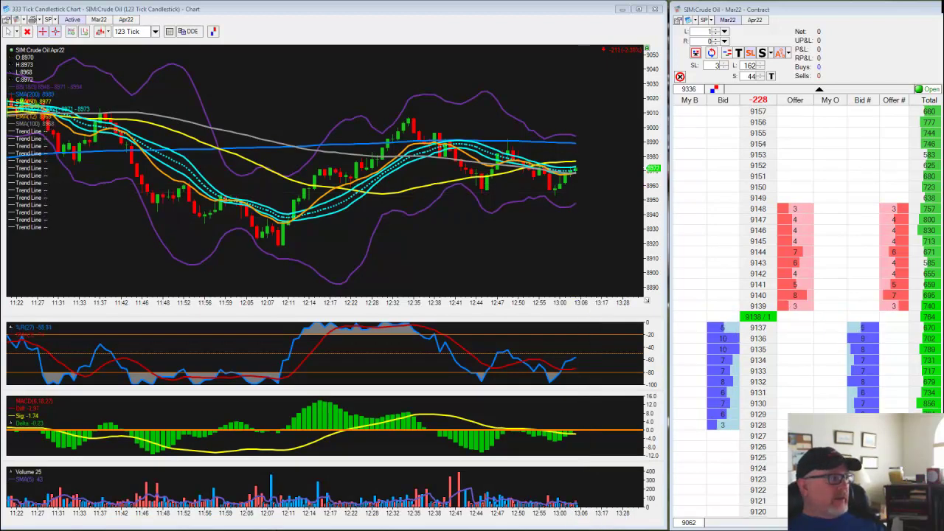
- Move the crude oil chart beside the ladder, maximize it, and set it to 15 Minute candles
drag(314, 59, 543, 59)
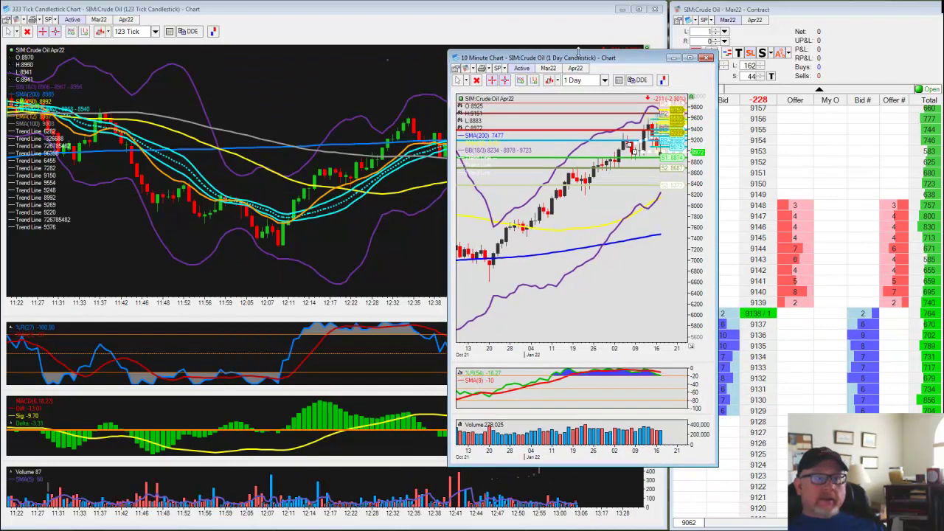
click(690, 59)
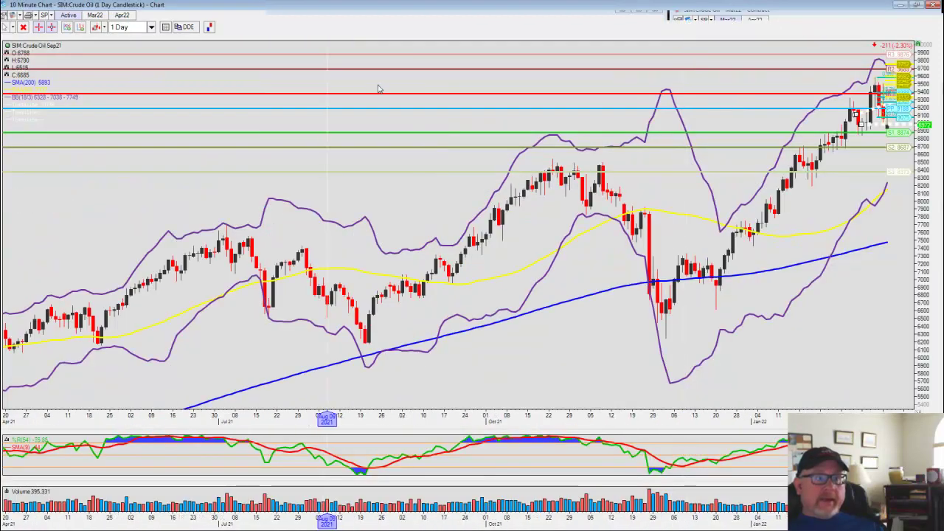
click(151, 28)
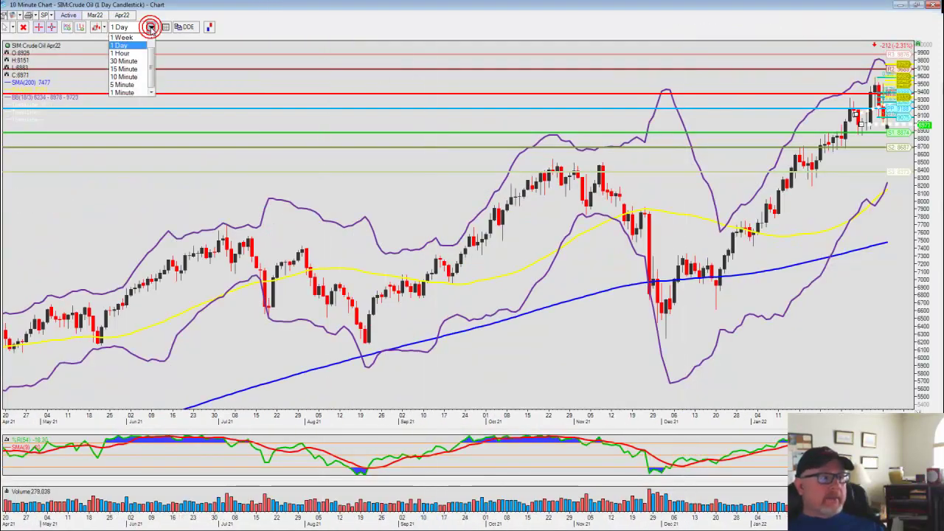
click(124, 69)
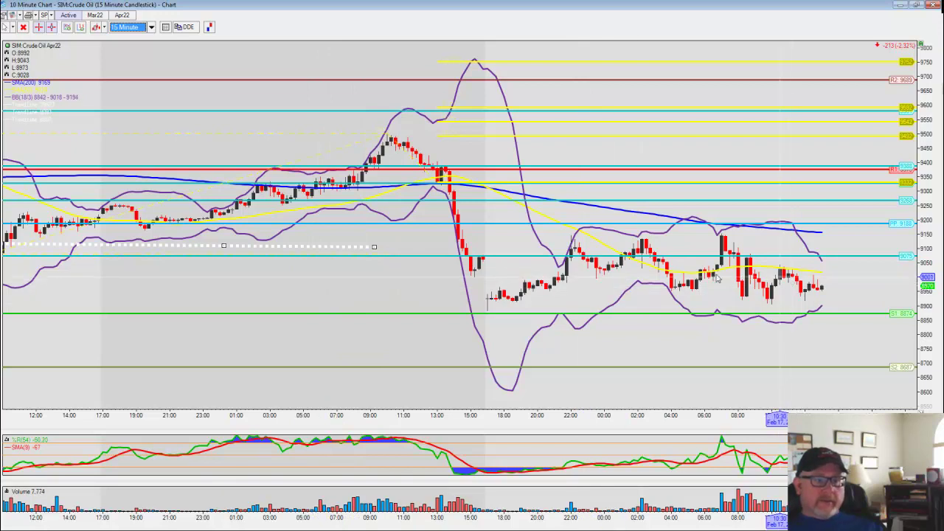
- Delete the white dotted trendline from the 15-minute chart
click(296, 246)
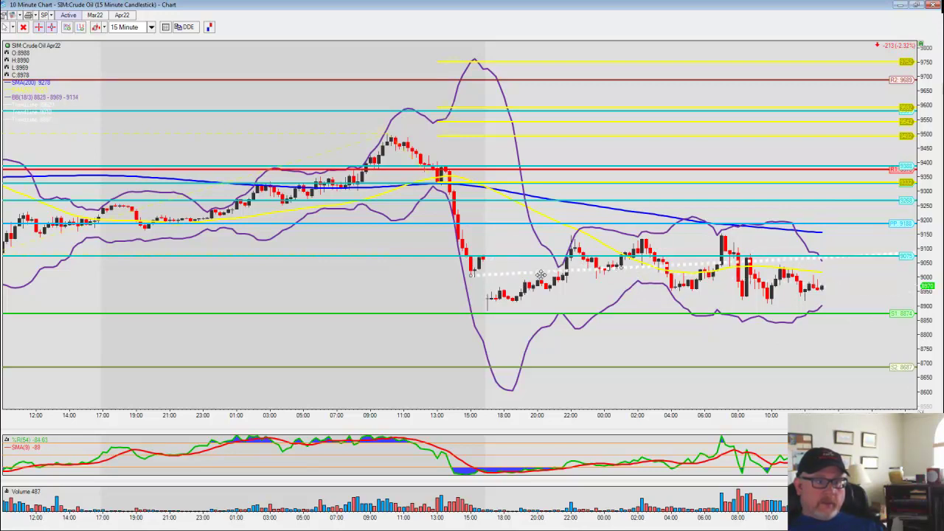
right_click(691, 263)
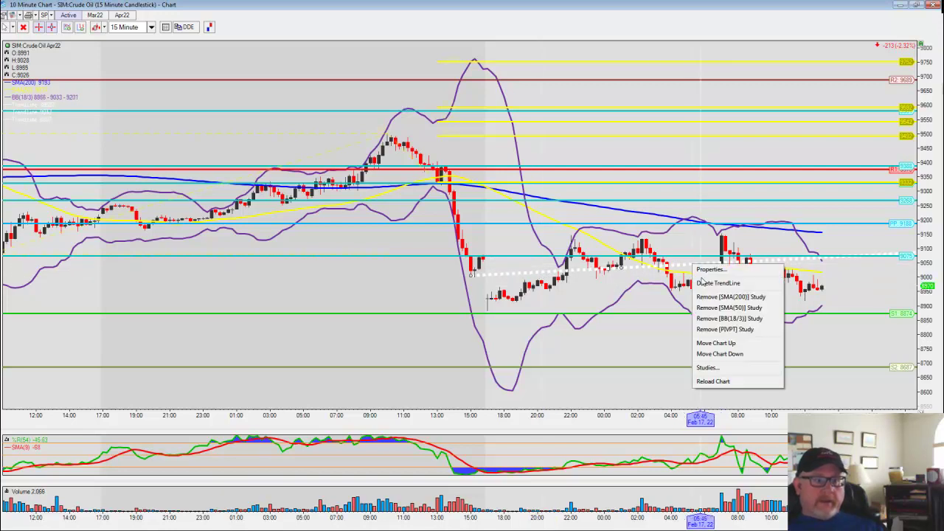
click(709, 282)
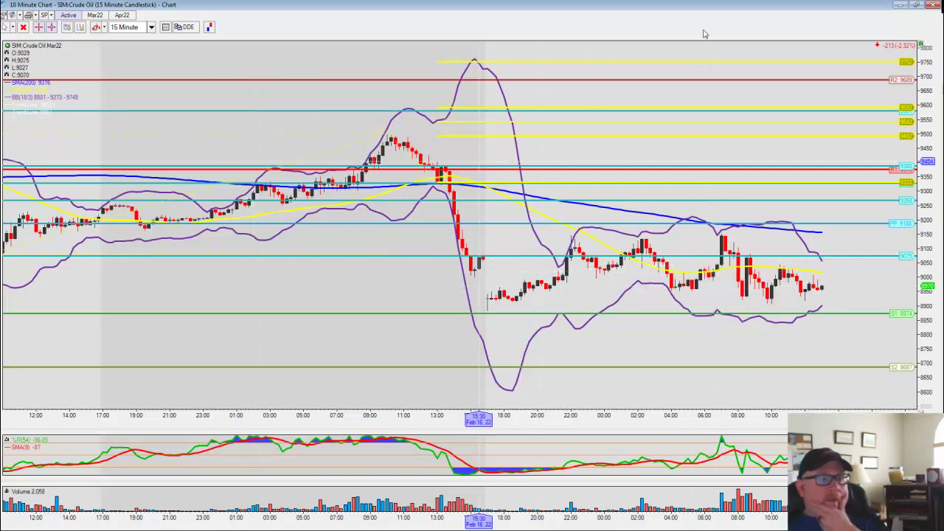
- Delete the yellow Fibonacci extension and remove the cyan session retracement lines
right_click(651, 63)
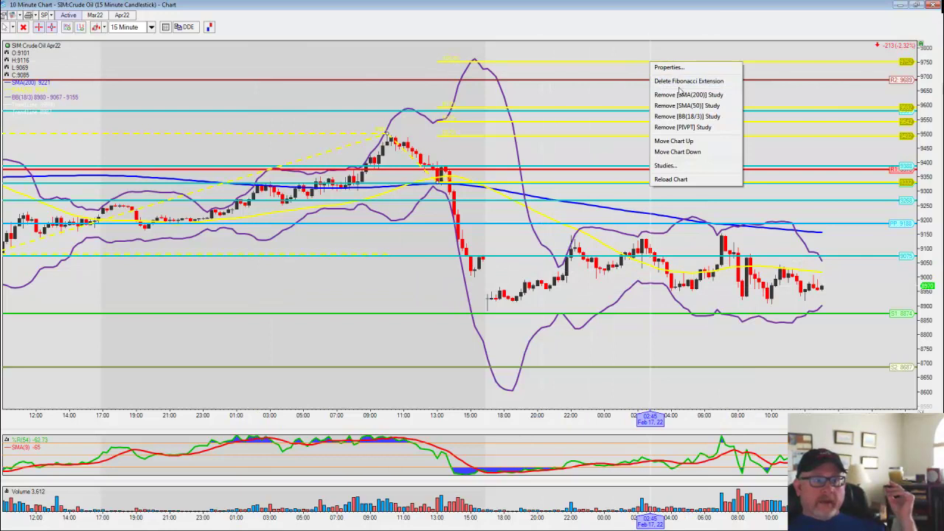
click(680, 84)
right_click(640, 61)
click(656, 67)
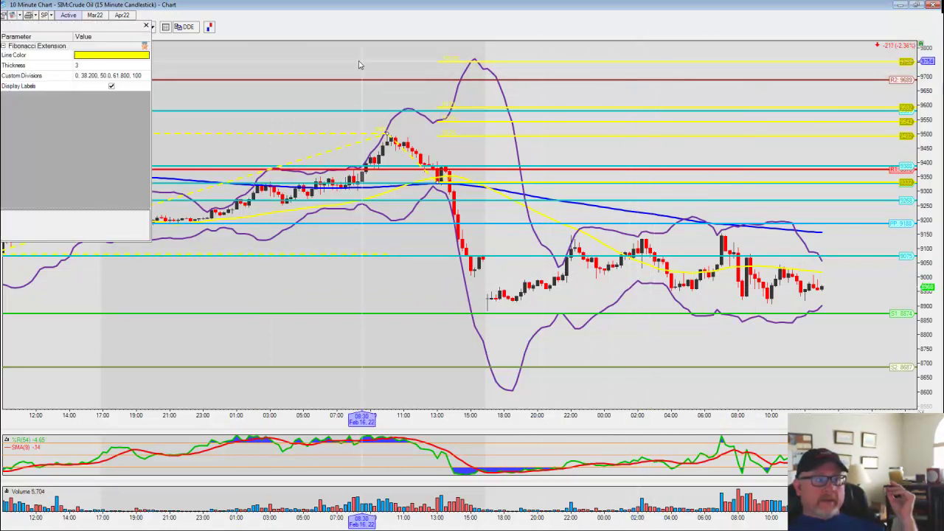
right_click(628, 63)
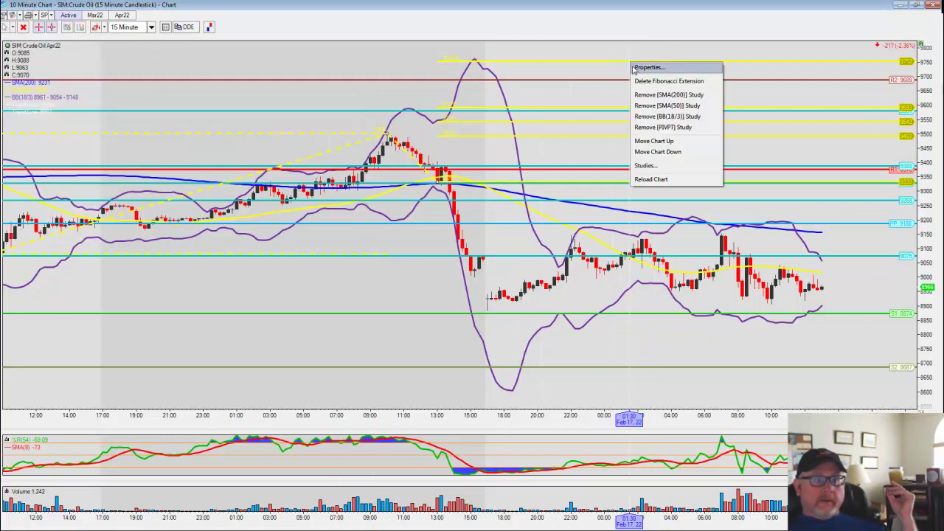
click(639, 62)
right_click(641, 62)
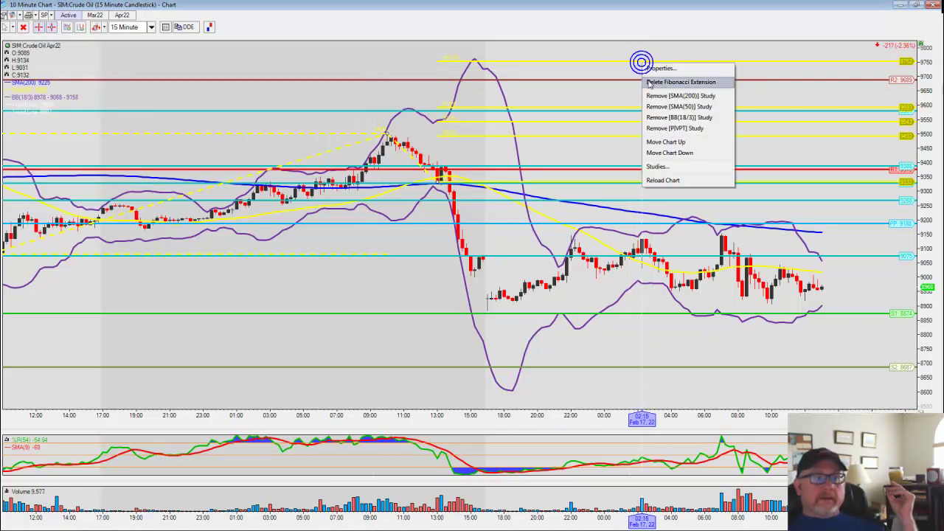
click(649, 81)
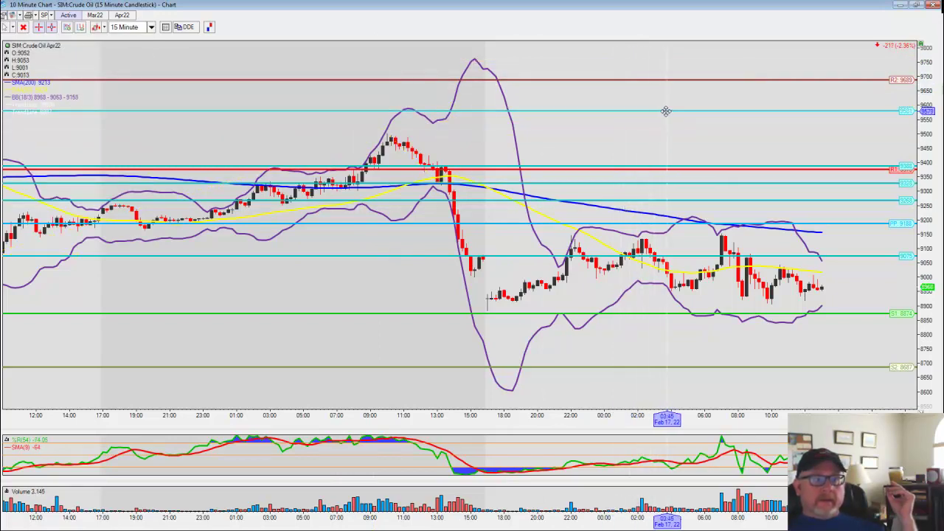
right_click(665, 110)
click(682, 131)
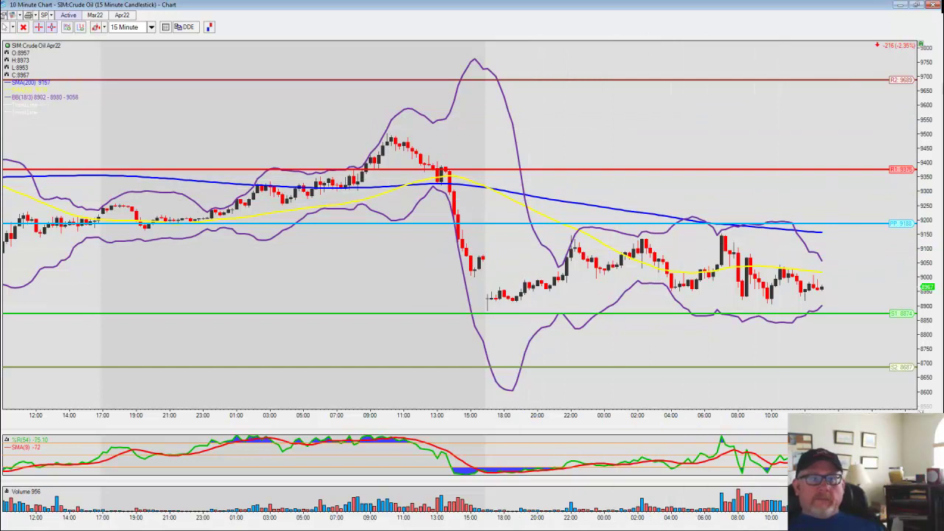
- Restore and minimize the 15-minute chart, then center the 369-tick chart and pan its prices down
click(915, 5)
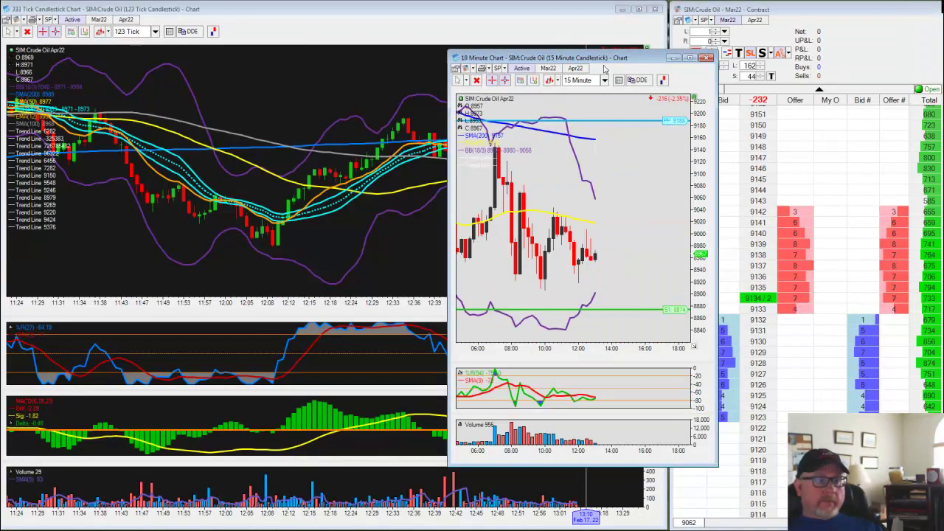
scroll(569, 164, left, 5)
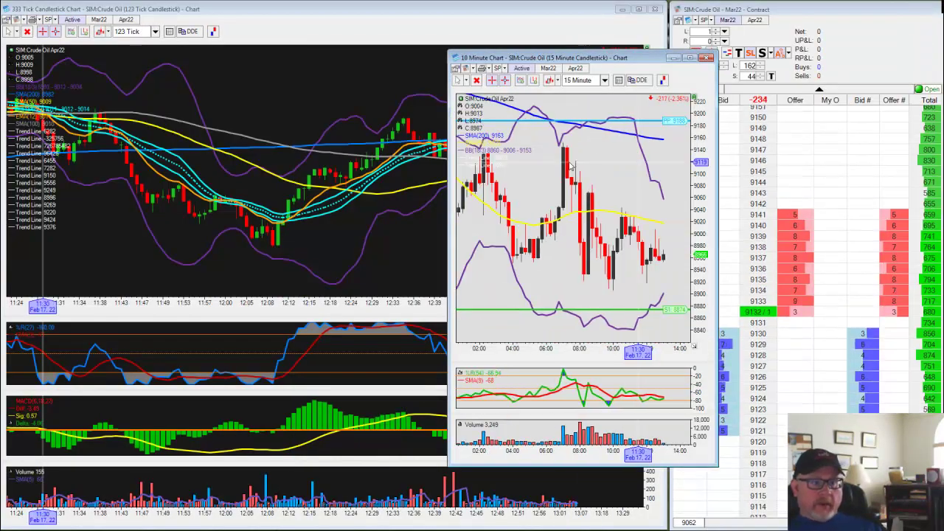
click(673, 58)
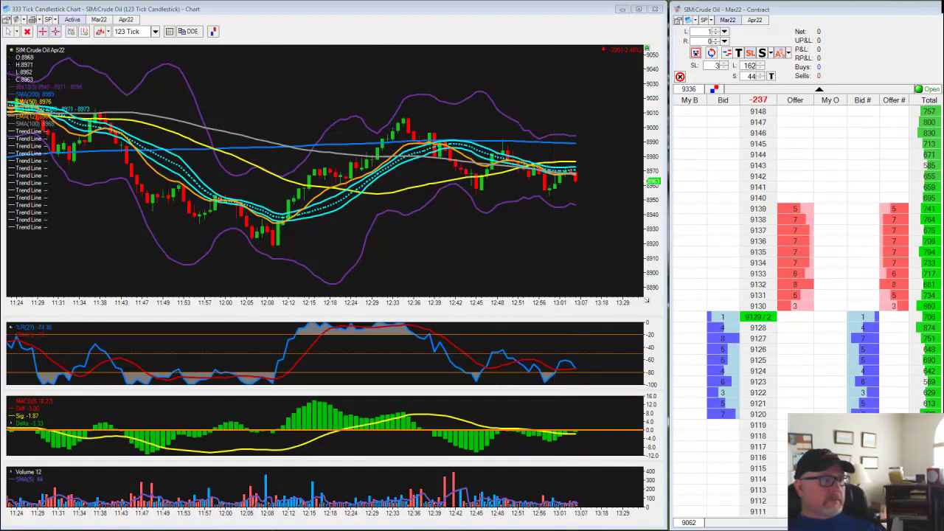
drag(194, 91, 443, 72)
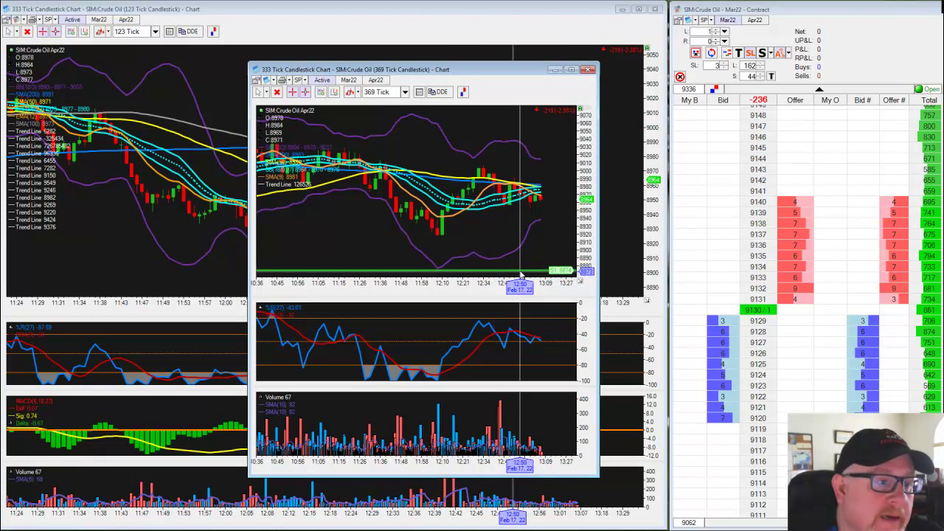
drag(546, 144, 497, 123)
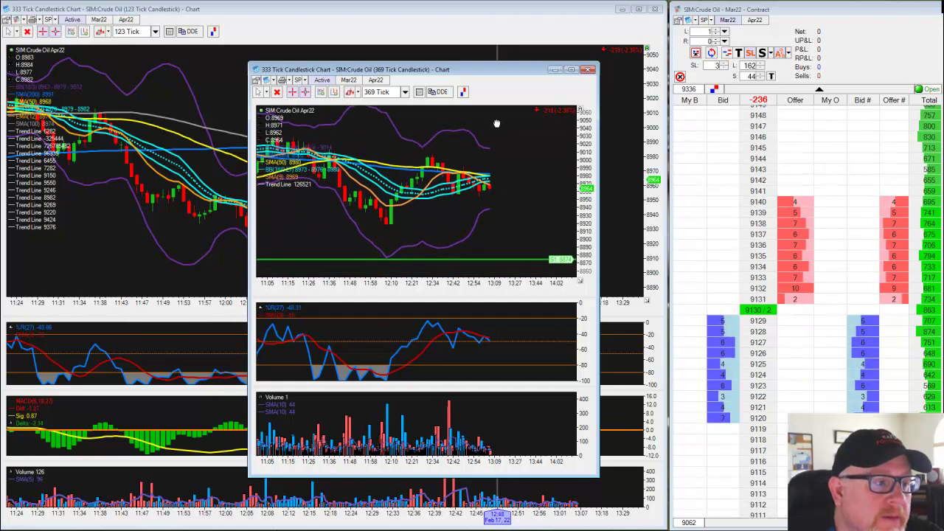
- Maximize the 369-tick chart and pan it forward toward the latest bars
click(571, 70)
click(571, 69)
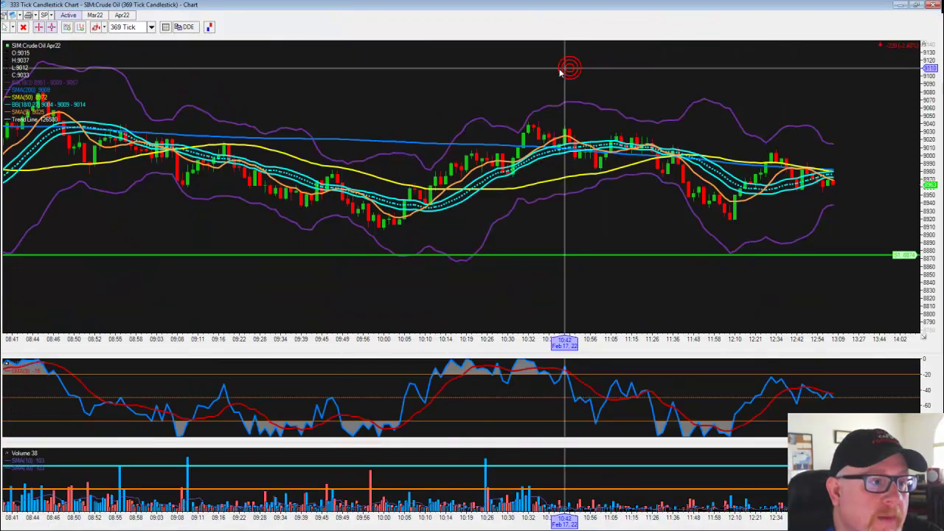
scroll(513, 233, up, 15)
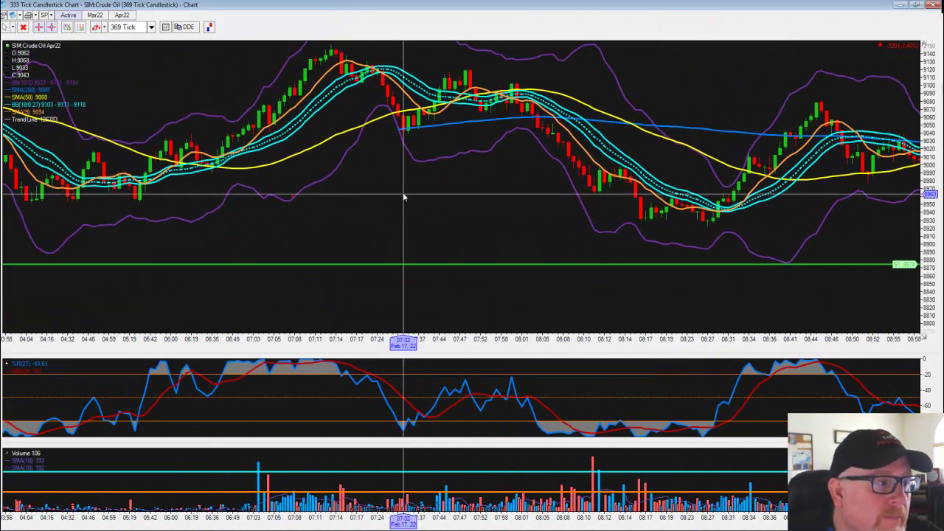
scroll(301, 200, up, 10)
scroll(826, 259, down, 3)
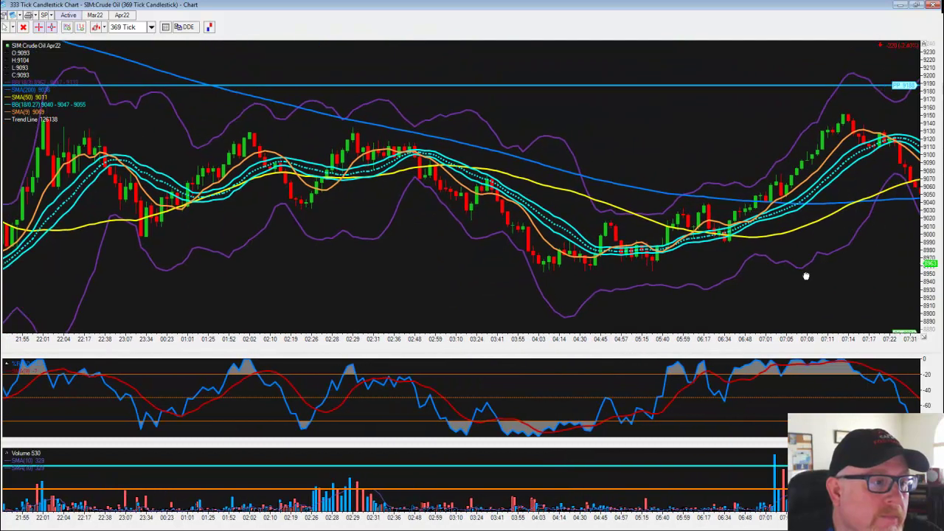
scroll(795, 276, down, 1)
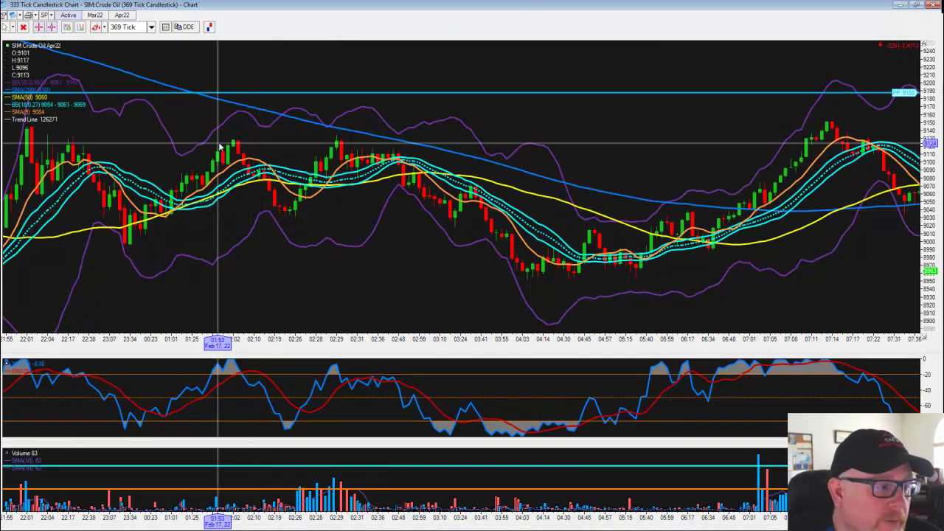
scroll(369, 160, up, 1)
scroll(480, 152, up, 5)
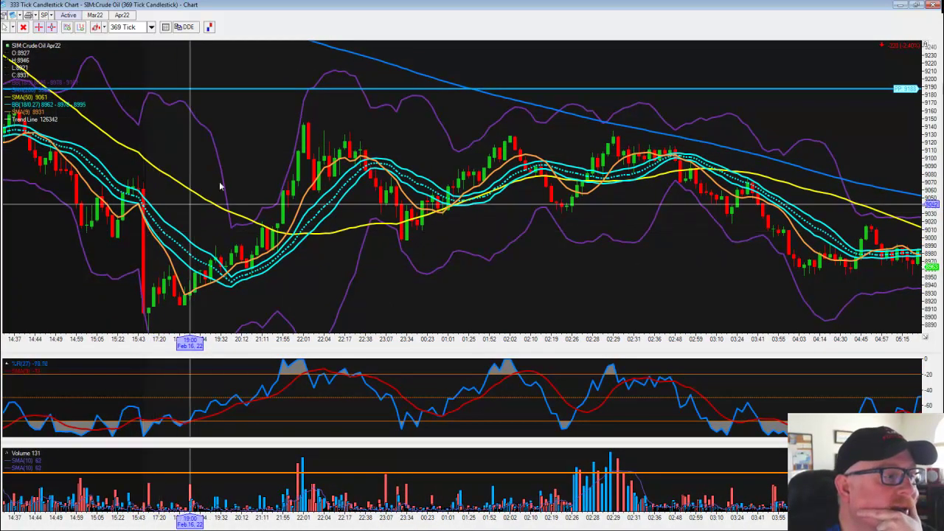
drag(643, 110, 29, 88)
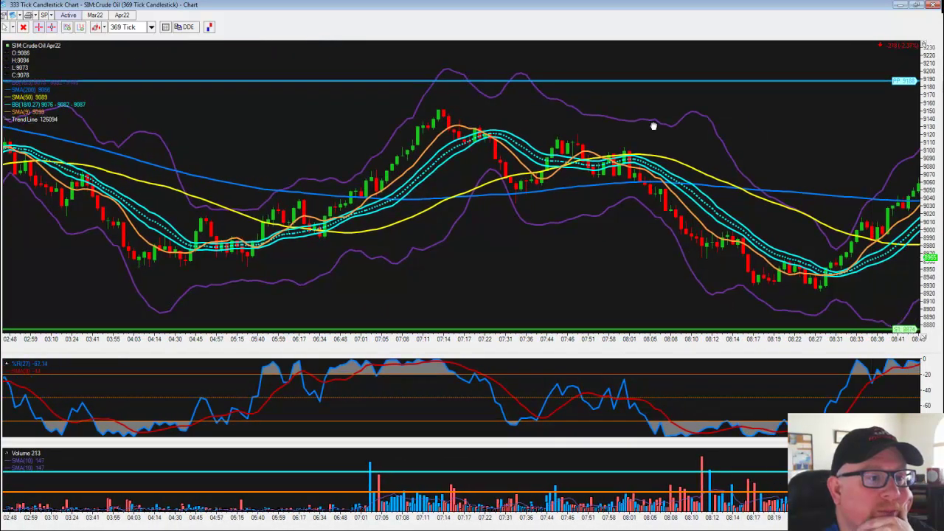
drag(626, 120, 253, 111)
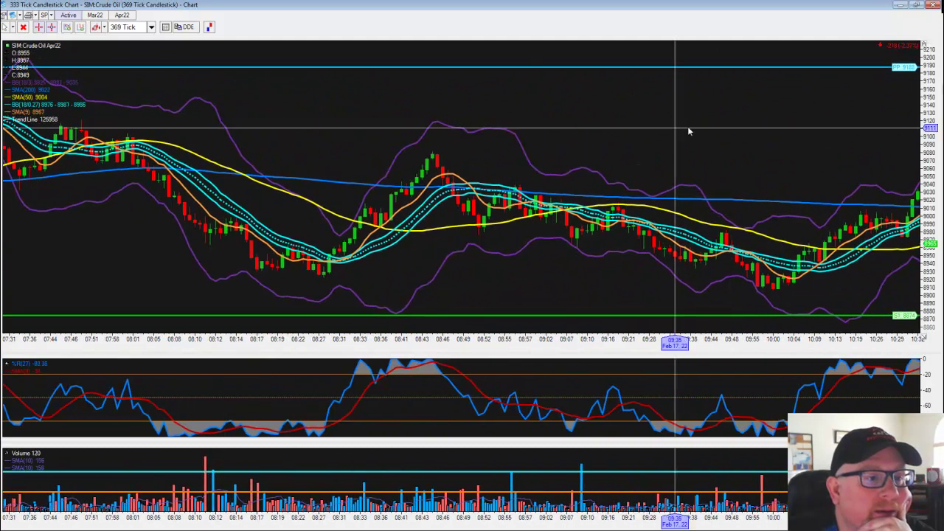
drag(716, 126, 265, 107)
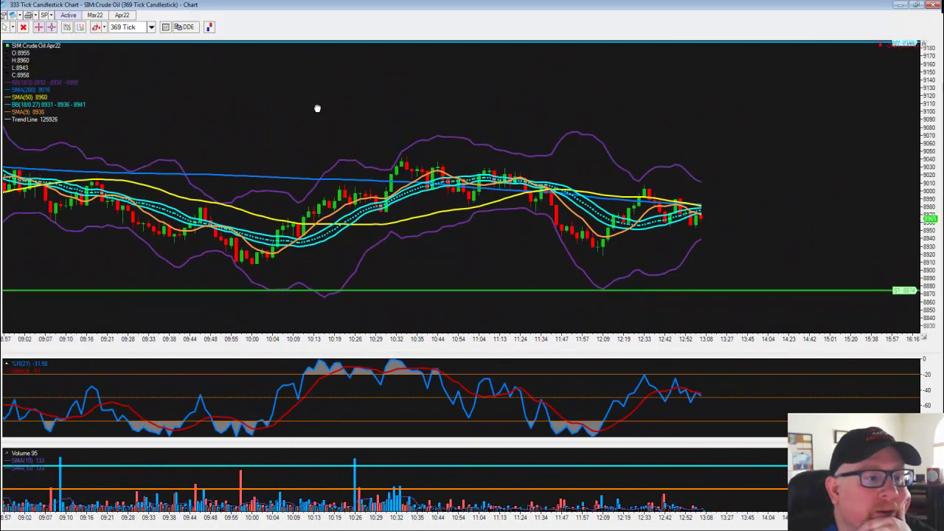
- Adjust the view to the latest bars, stretch the price scale, and restore the window size
scroll(295, 105, up, 10)
scroll(472, 185, up, 6)
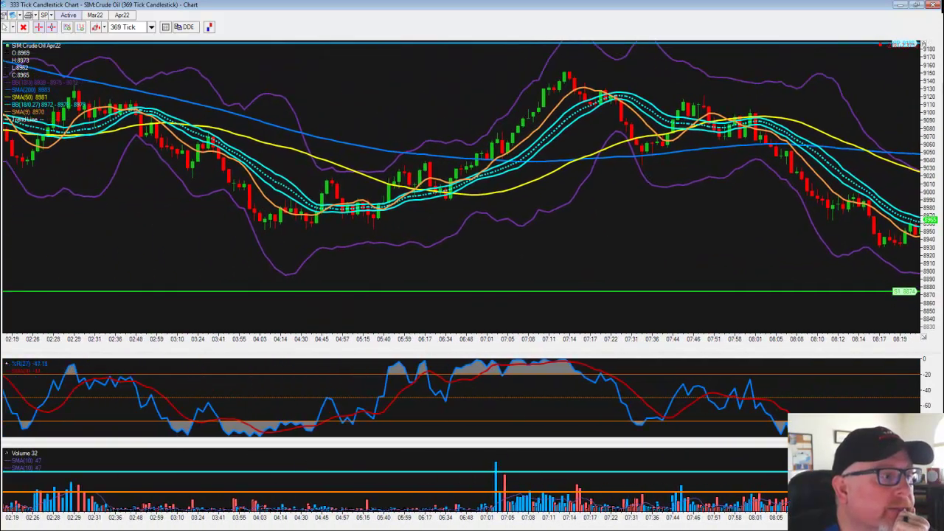
scroll(472, 184, down, 2)
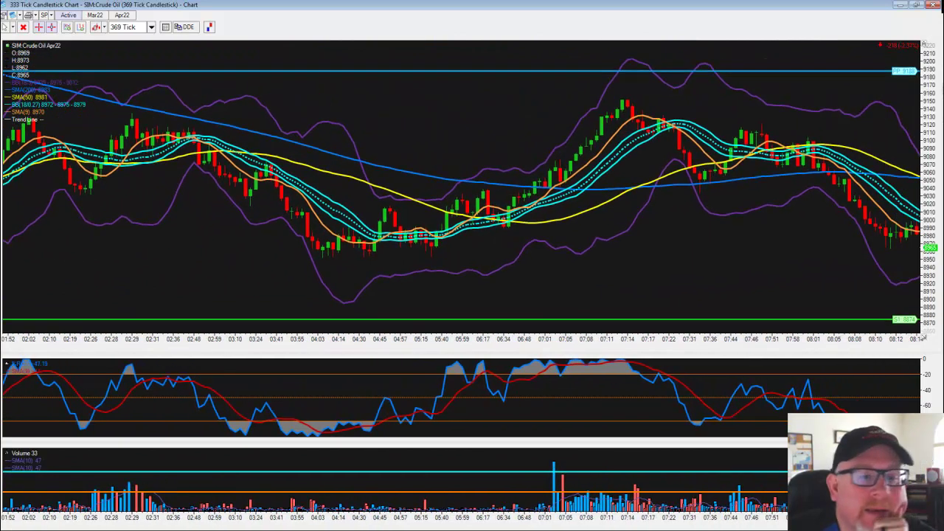
scroll(473, 185, down, 10)
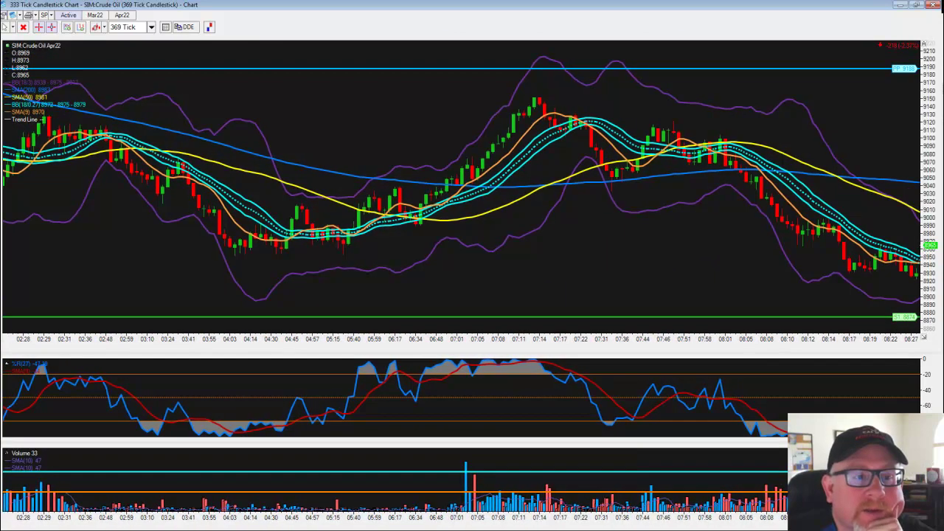
scroll(472, 184, down, 3)
drag(908, 122, 536, 115)
scroll(701, 78, down, 3)
scroll(697, 116, down, 5)
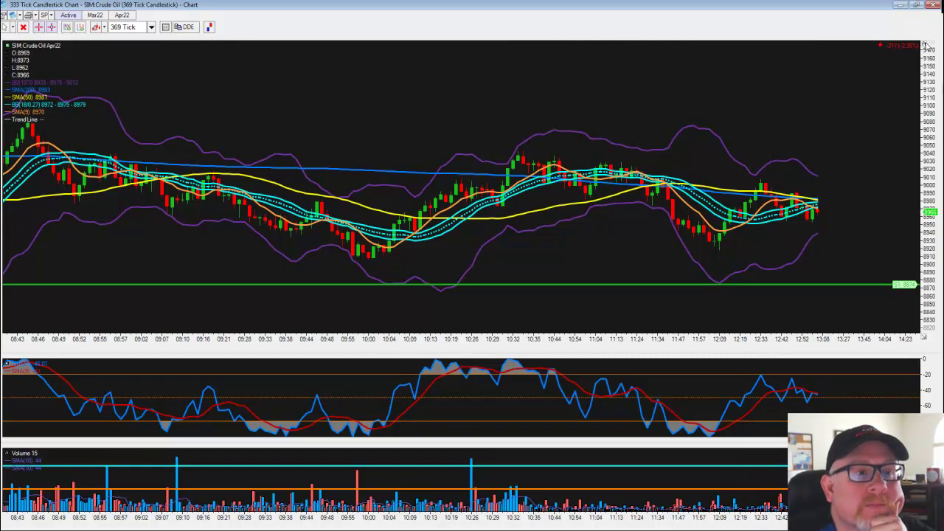
drag(924, 46, 927, 45)
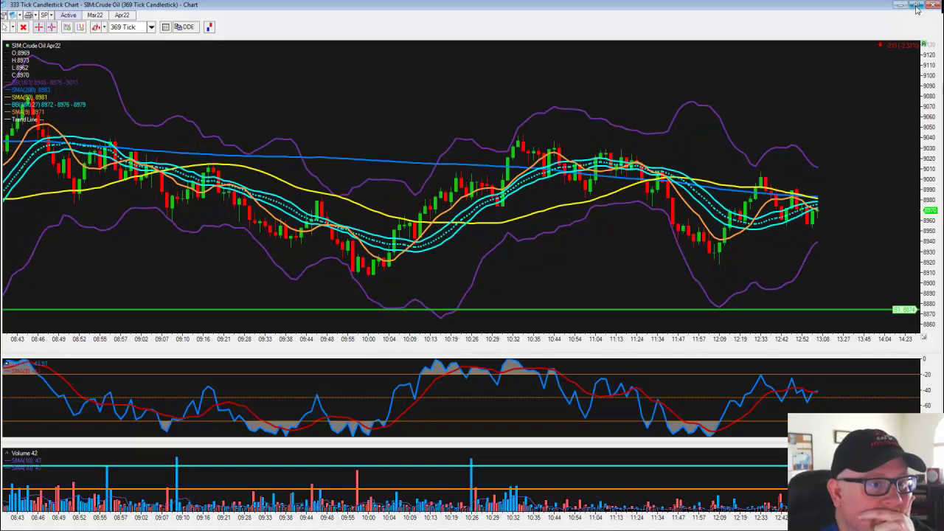
click(916, 5)
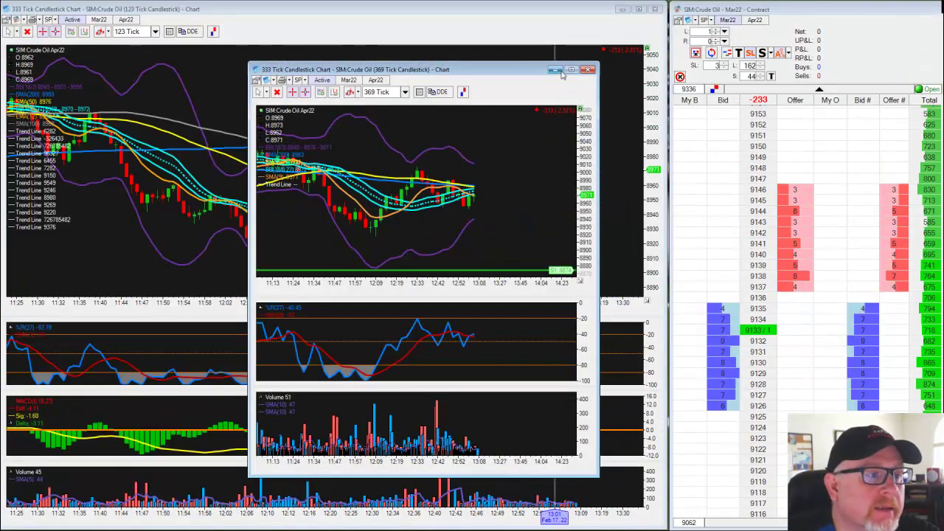
- Hide the floating 369-tick chart window
scroll(427, 130, up, 3)
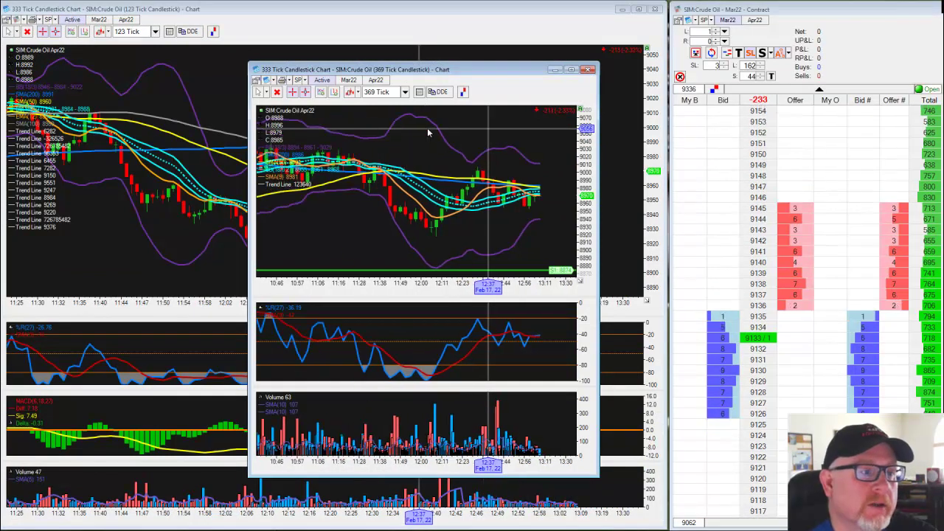
click(555, 69)
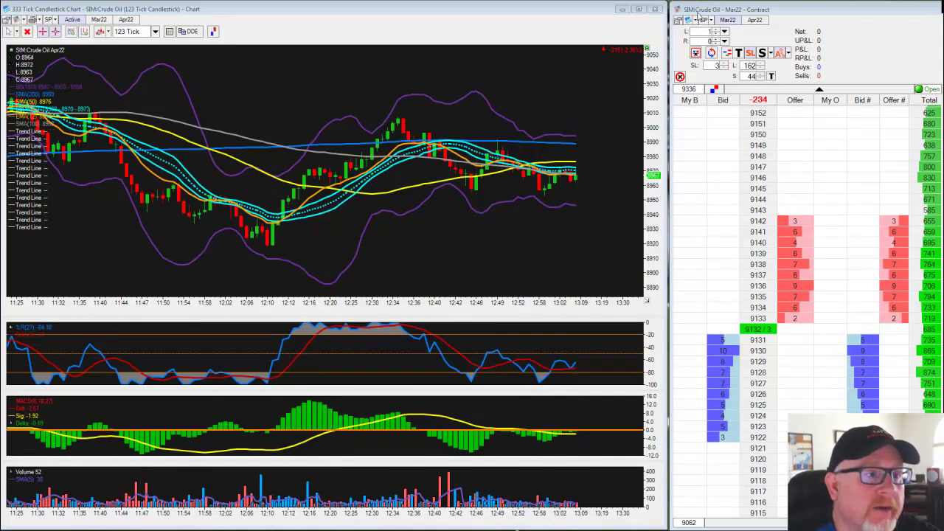
- Maximize the 123-tick chart and pan back to the 07:47–08:34 bars
click(642, 10)
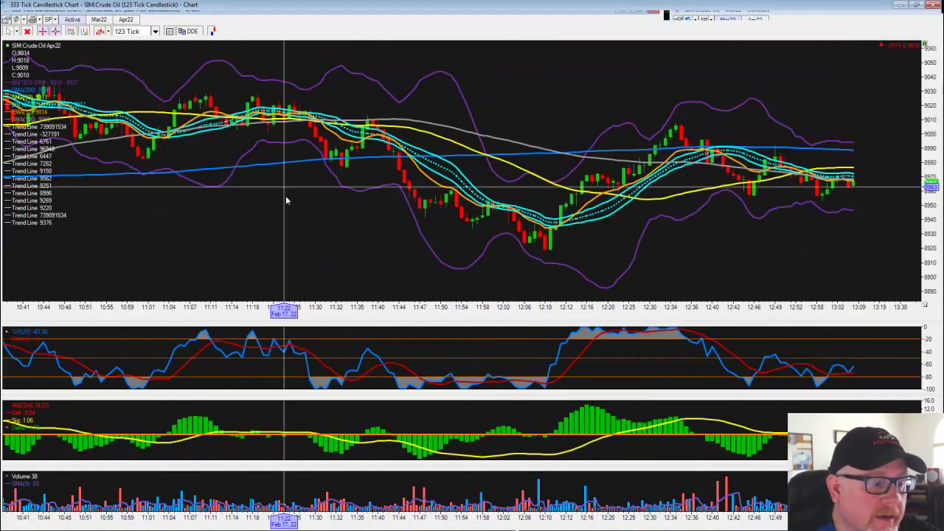
drag(276, 236, 662, 237)
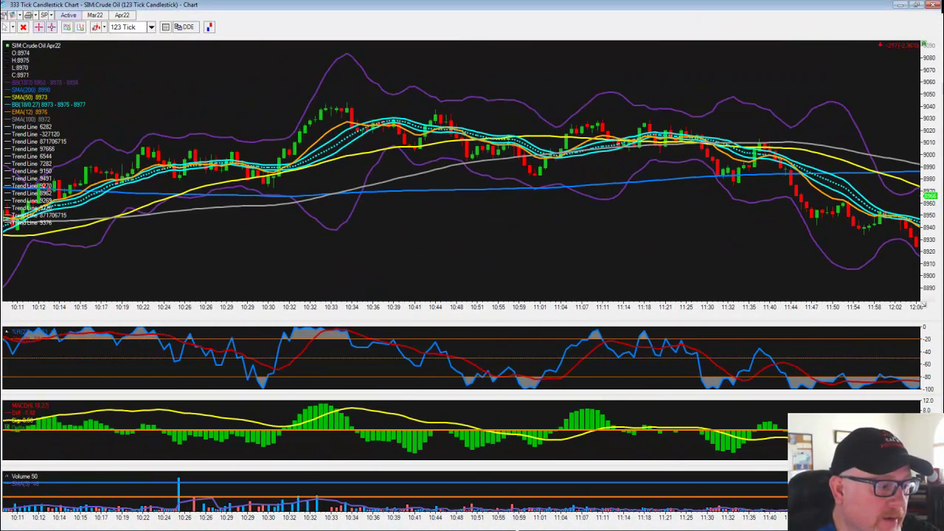
drag(550, 232, 866, 219)
scroll(866, 220, up, 10)
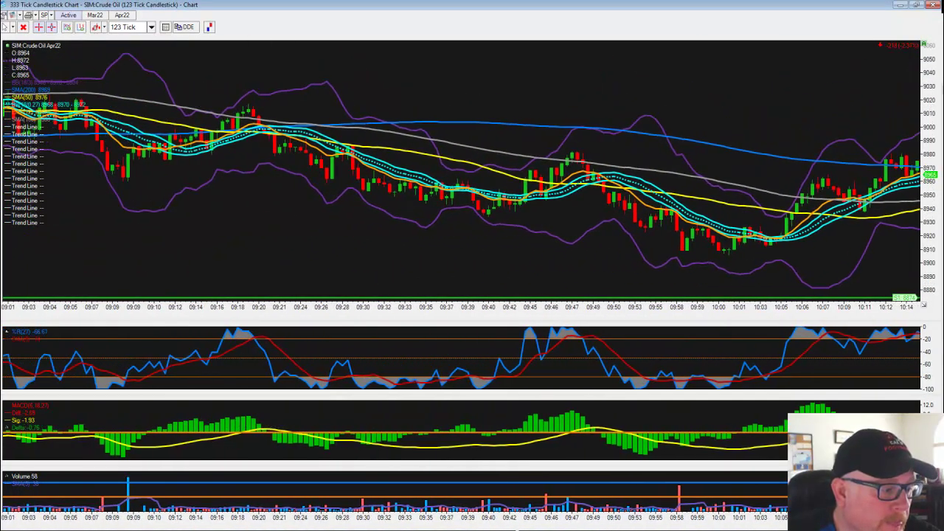
drag(181, 264, 742, 233)
drag(255, 233, 776, 205)
drag(140, 267, 501, 235)
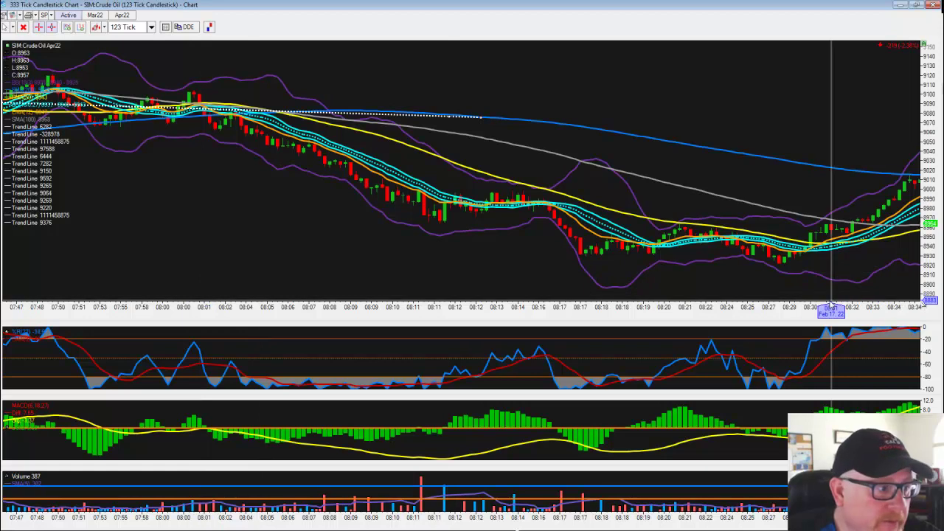
- Delete the dotted trend line from the chart
right_click(408, 116)
click(433, 134)
drag(268, 236, 404, 216)
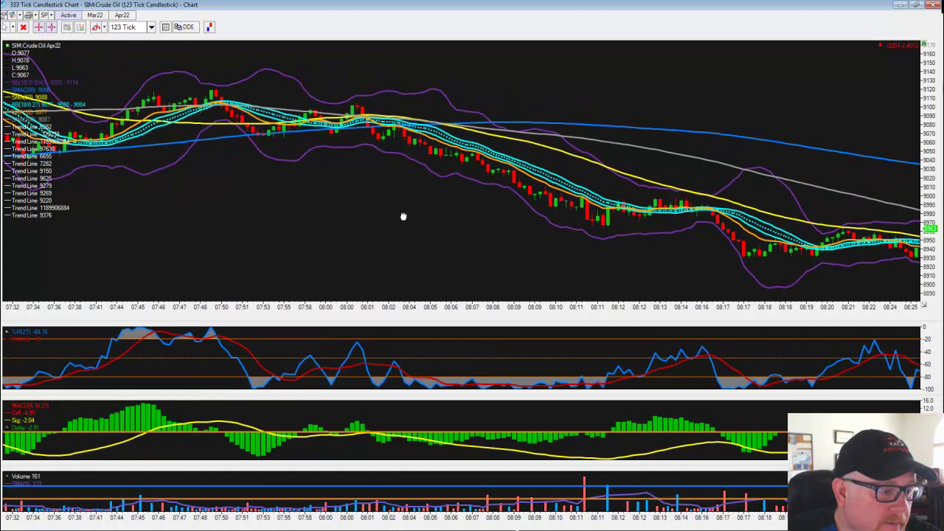
- Draw vertical lines at about 08:00 and 08:05
click(12, 27)
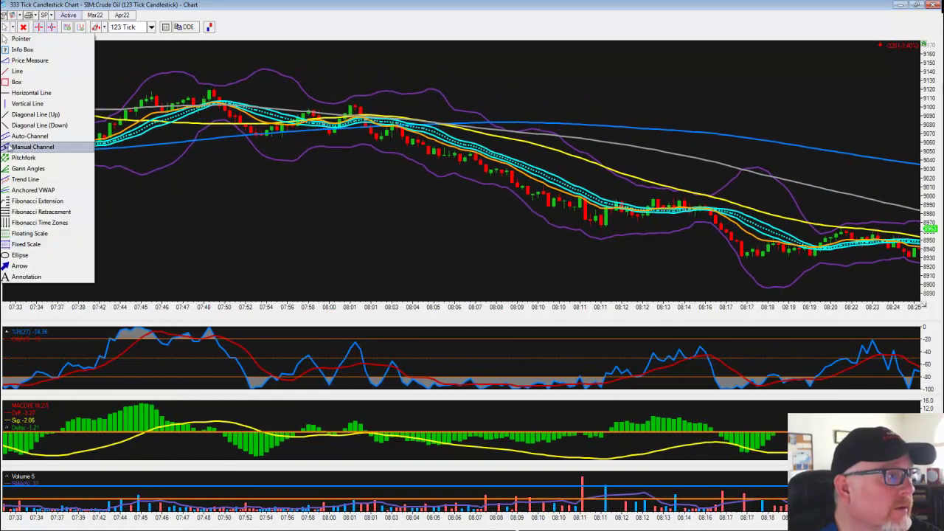
click(26, 104)
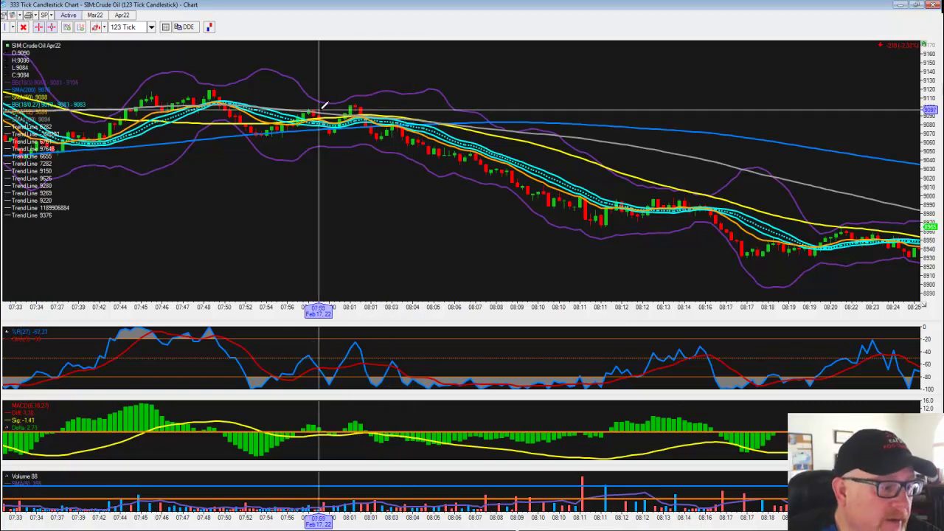
click(337, 103)
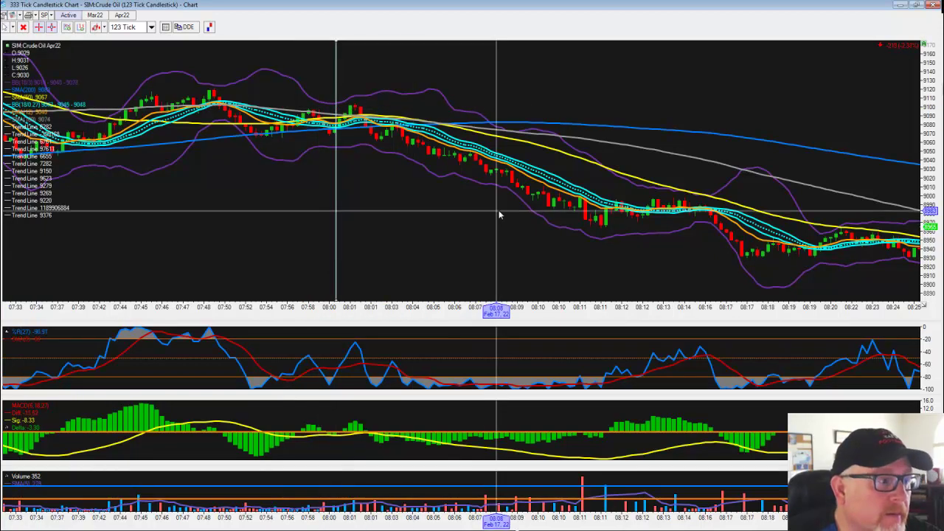
click(13, 28)
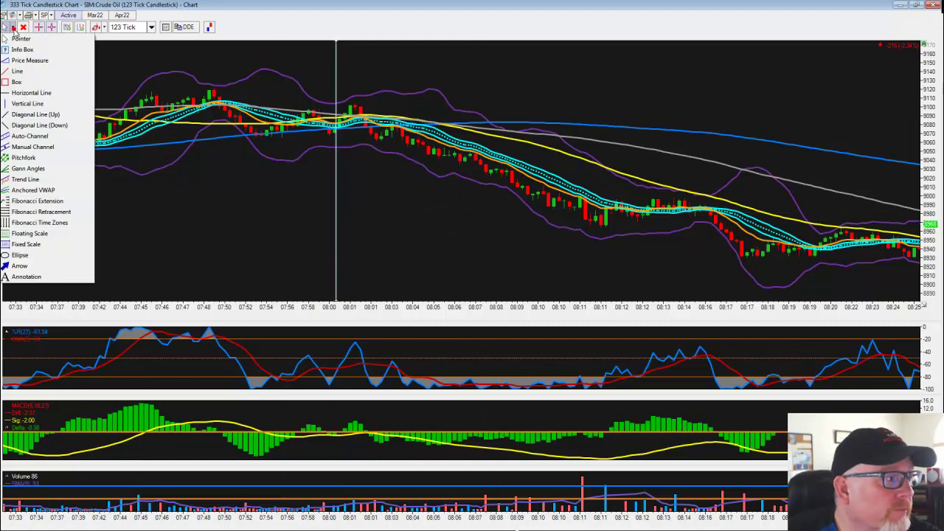
click(28, 104)
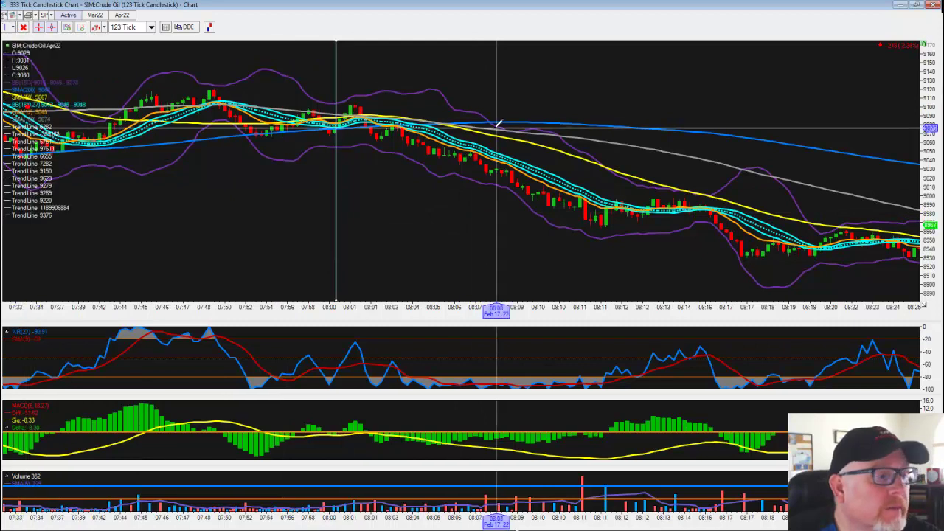
click(439, 127)
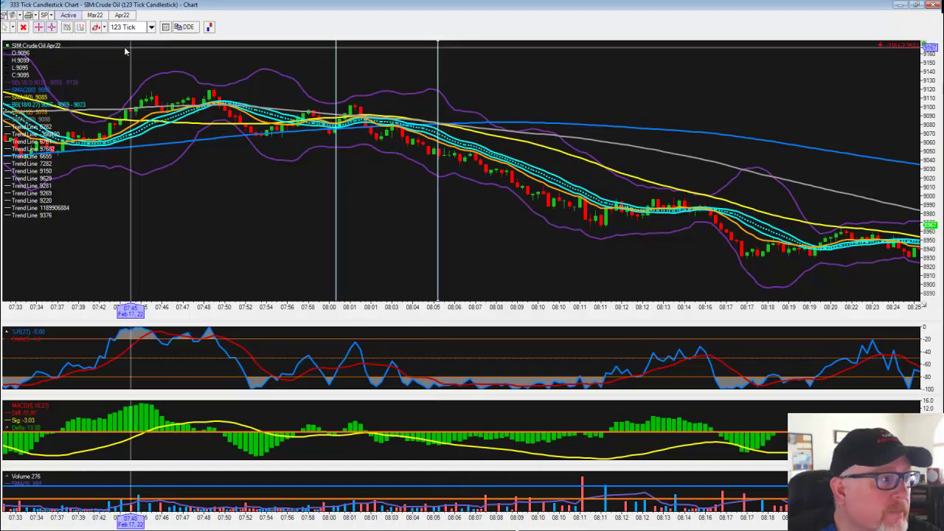
- Add vertical lines at about 07:54 and 08:30, panning to later bars as needed
click(13, 26)
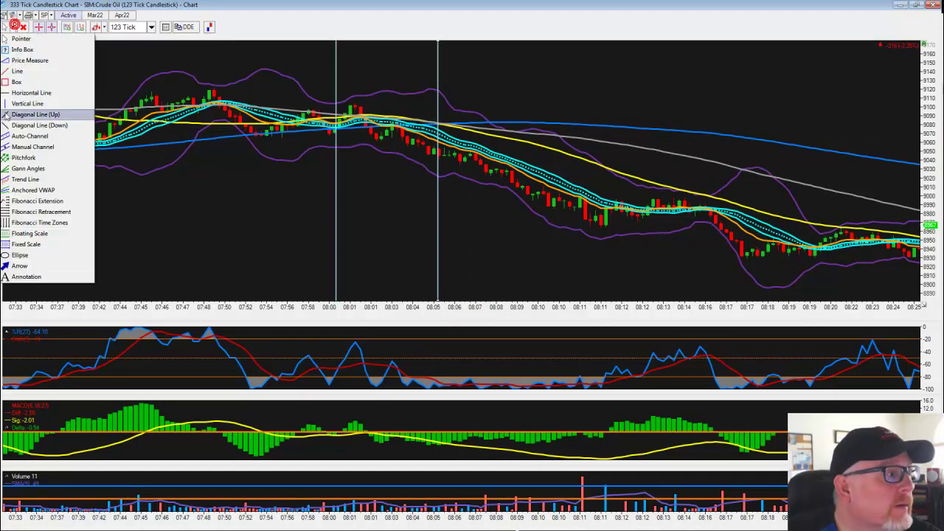
click(33, 182)
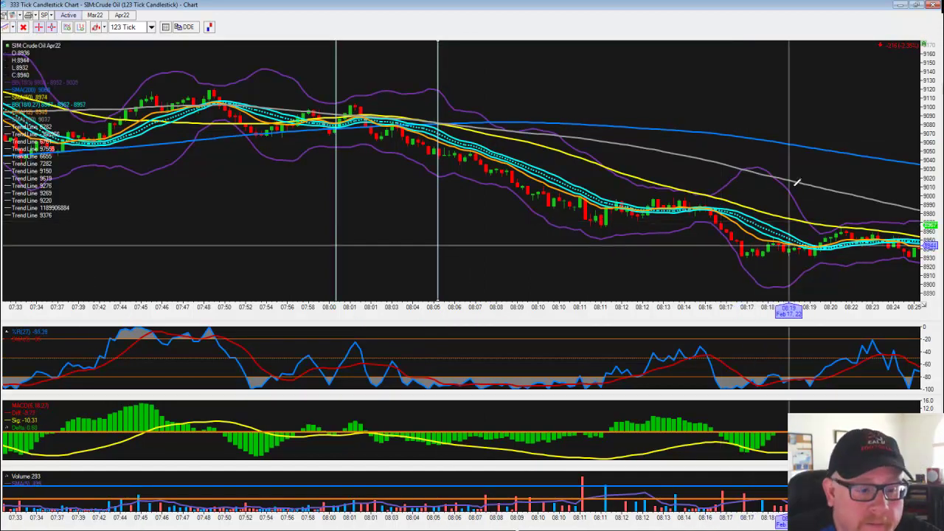
click(12, 27)
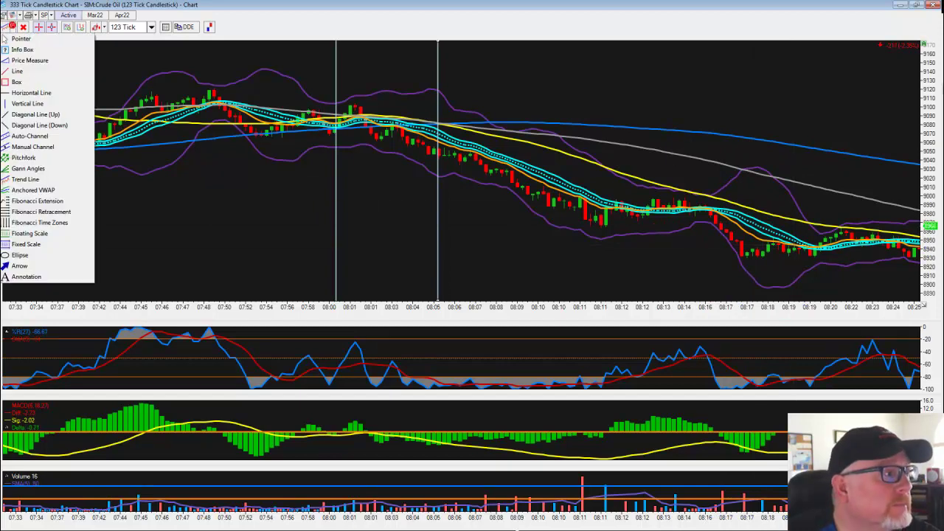
click(28, 104)
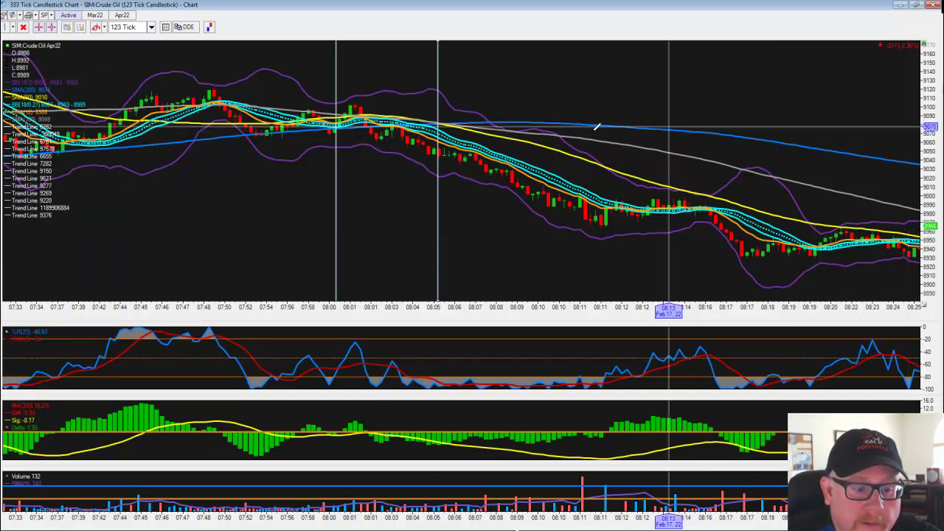
click(265, 127)
right_click(266, 130)
key(Escape)
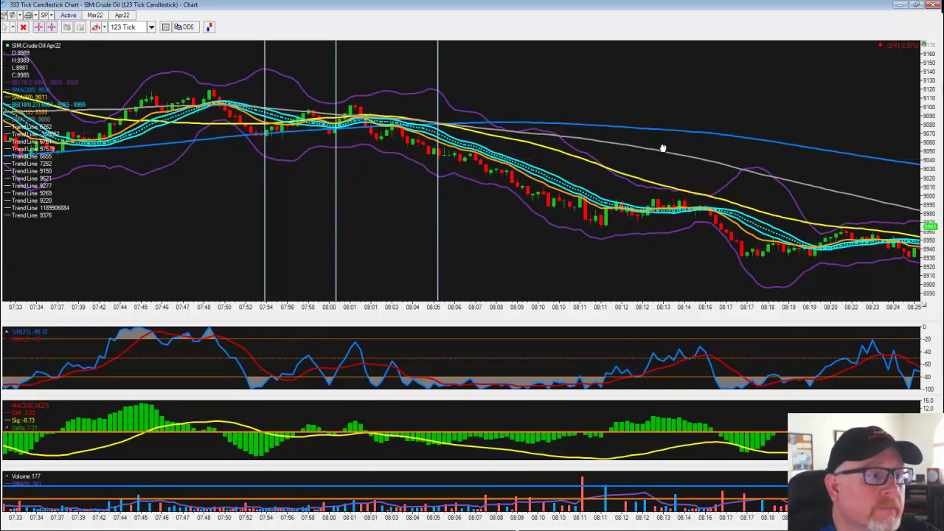
drag(661, 151, 394, 150)
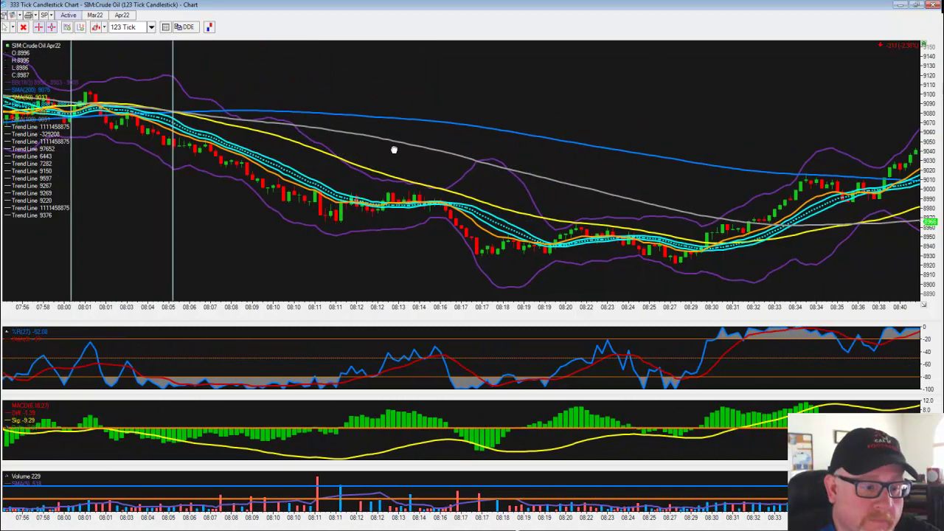
click(13, 28)
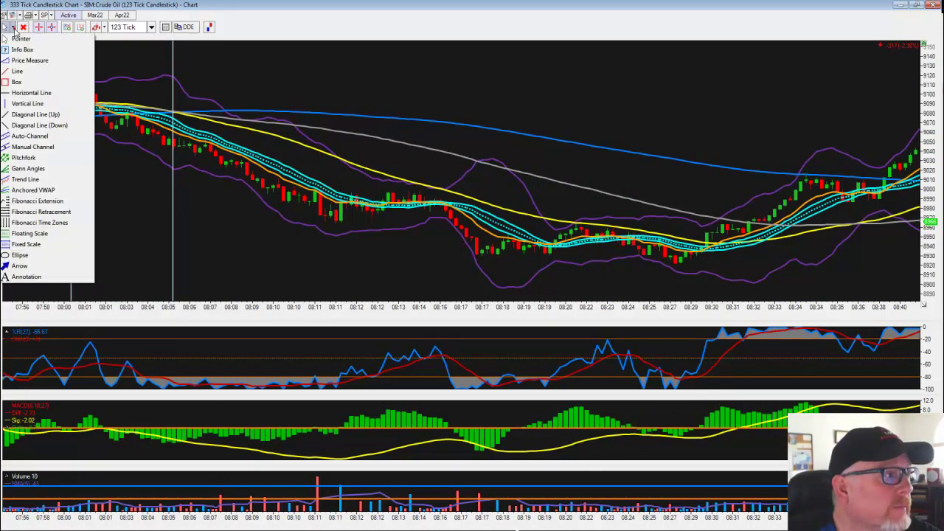
click(36, 115)
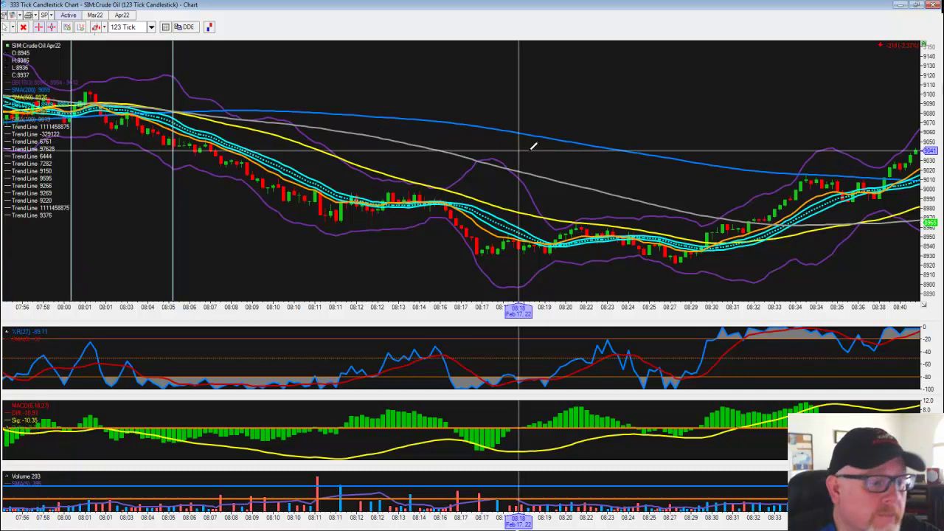
click(702, 137)
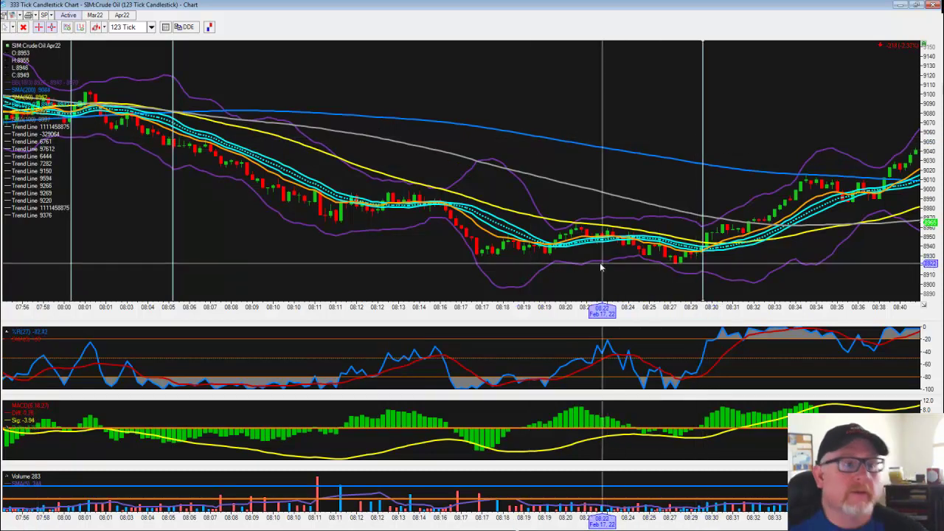
drag(394, 280, 491, 273)
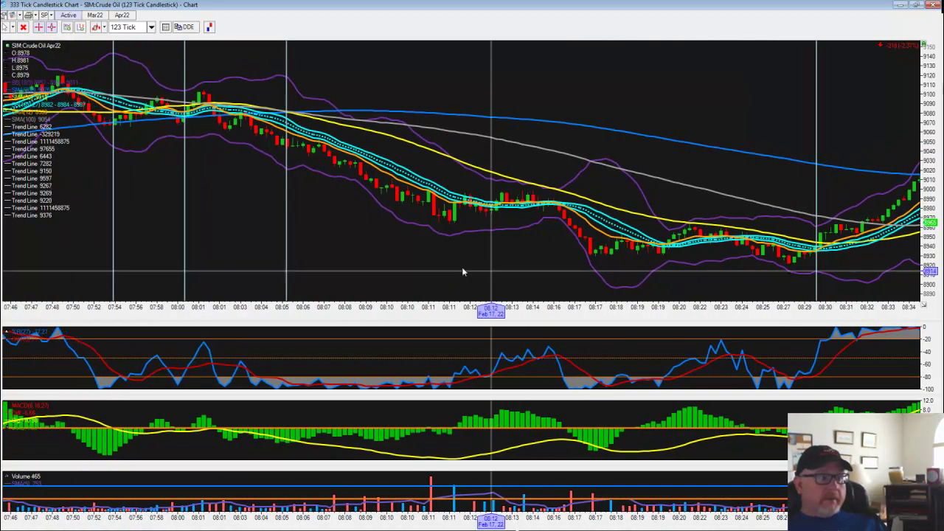
- Delete one of the vertical lines from the chart
right_click(114, 196)
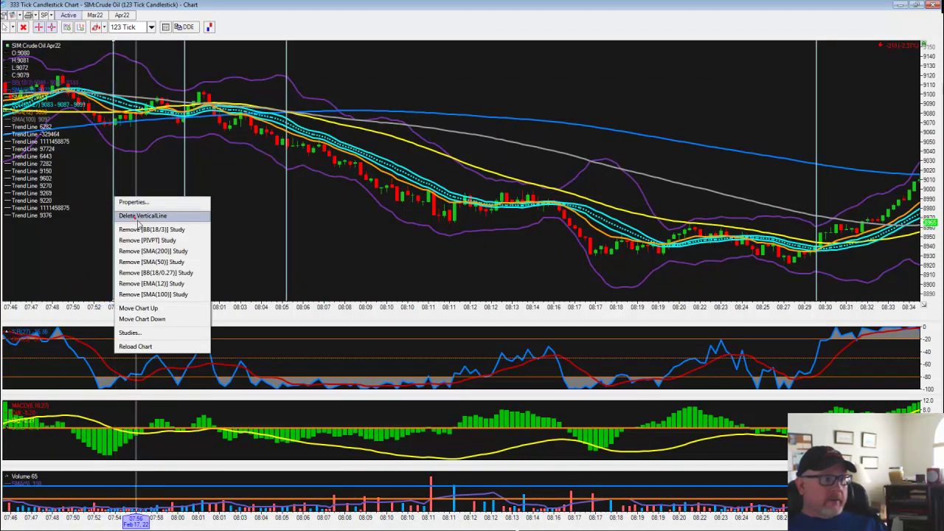
click(135, 216)
drag(523, 228, 460, 228)
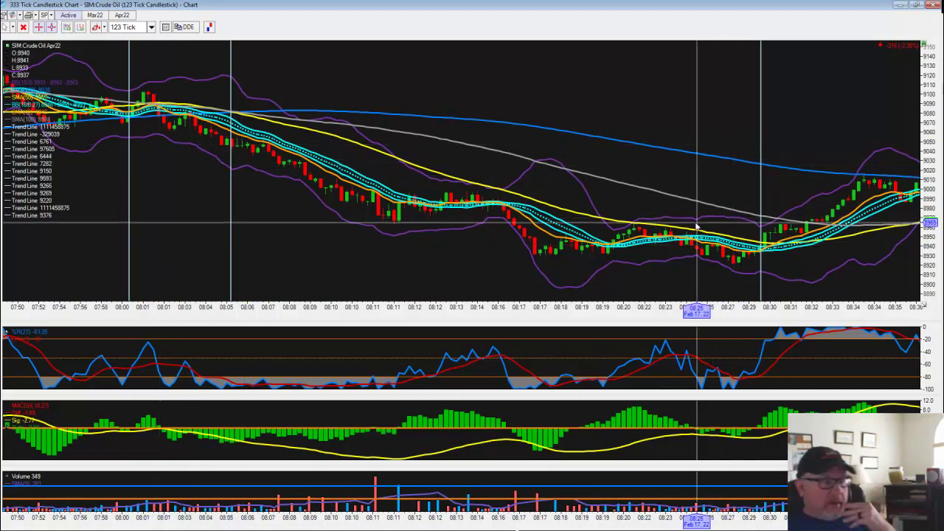
- Pan the chart forward to the latest bars, about 11:02 to 13:08
scroll(382, 153, down, 10)
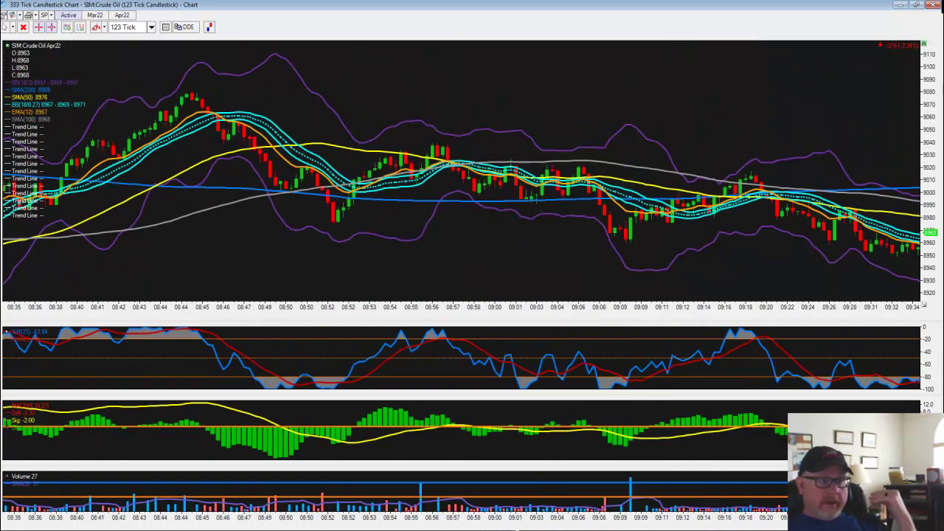
scroll(565, 120, down, 10)
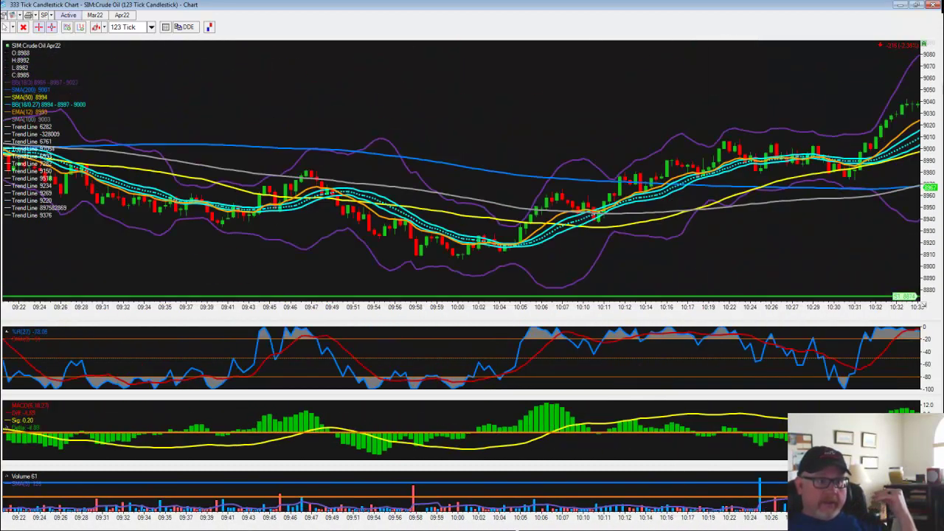
drag(762, 124, 184, 107)
drag(800, 122, 276, 99)
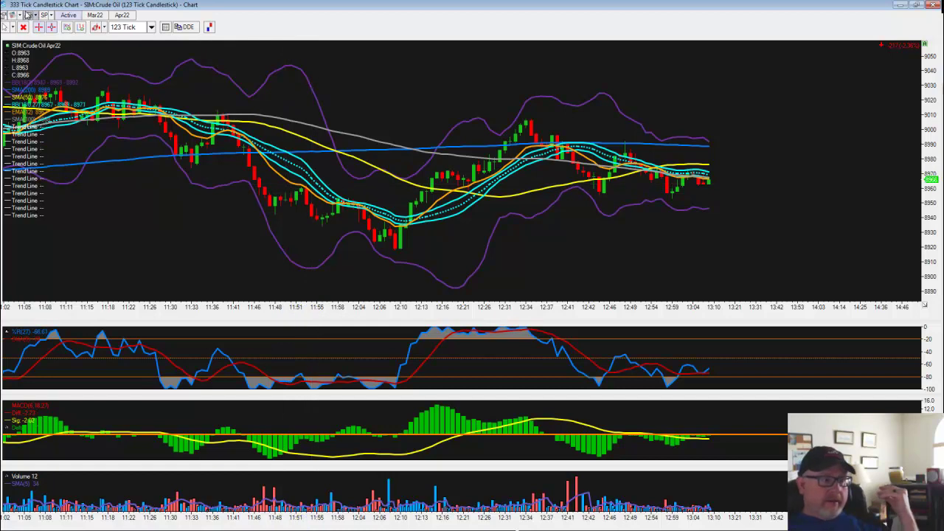
- Draw vertical lines at about 12:00 and 12:30, then pan back to the 08:17–09:02 bars
click(13, 28)
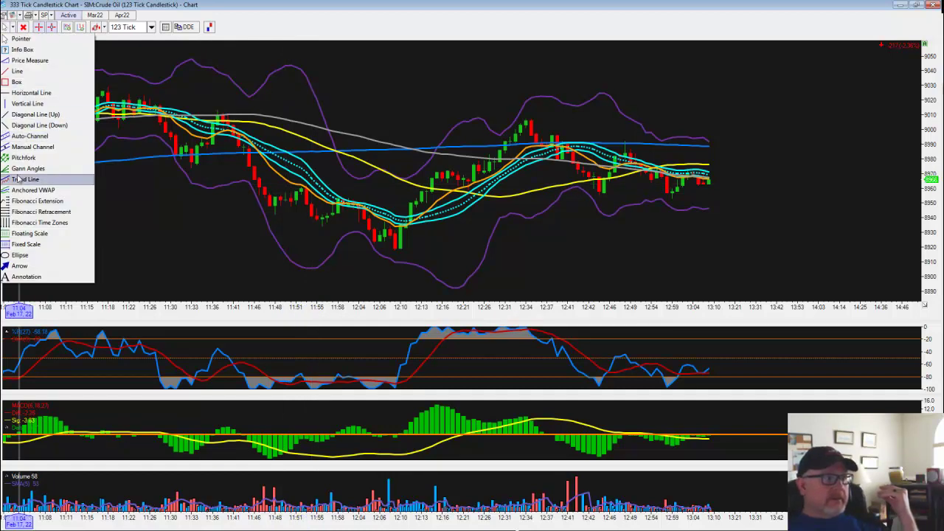
click(27, 106)
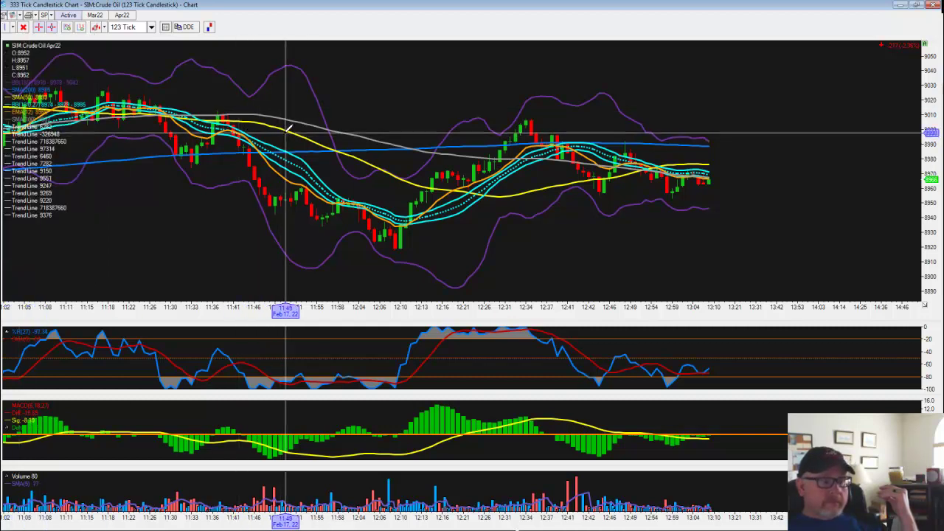
click(350, 121)
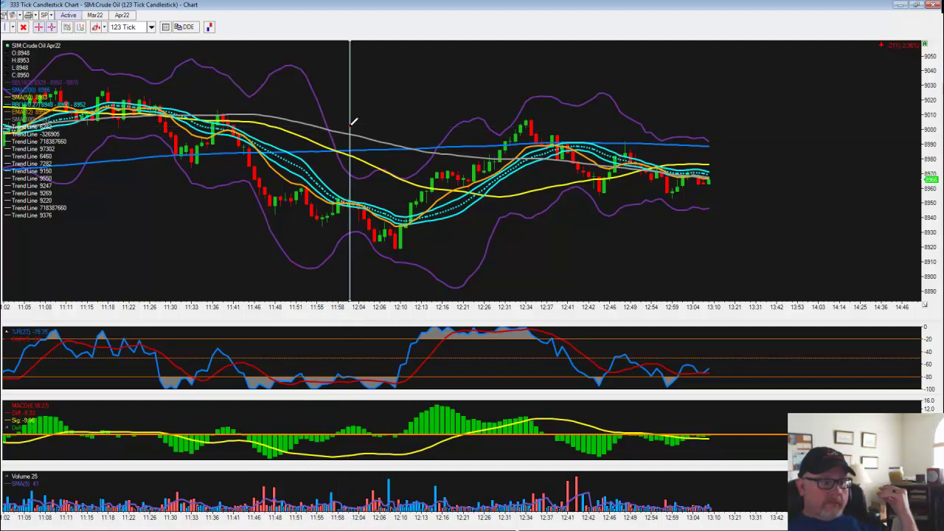
click(12, 28)
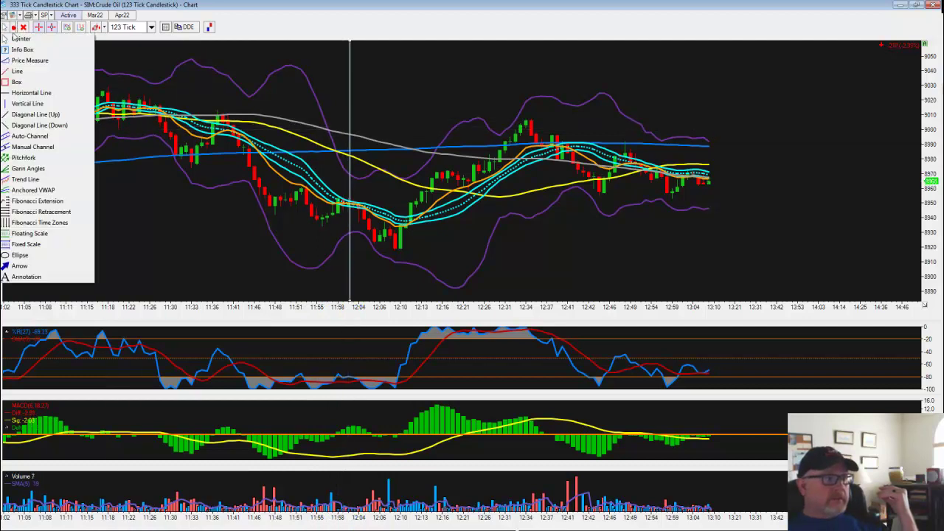
click(27, 104)
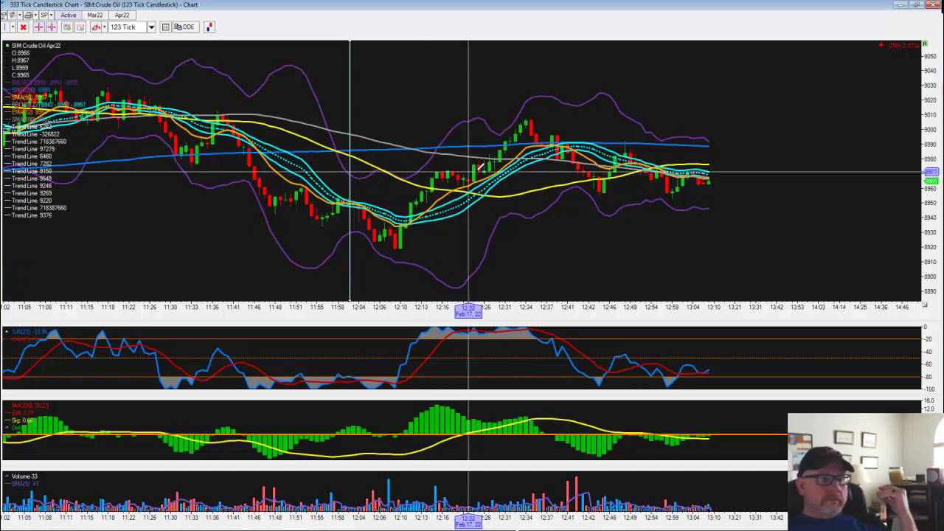
click(503, 146)
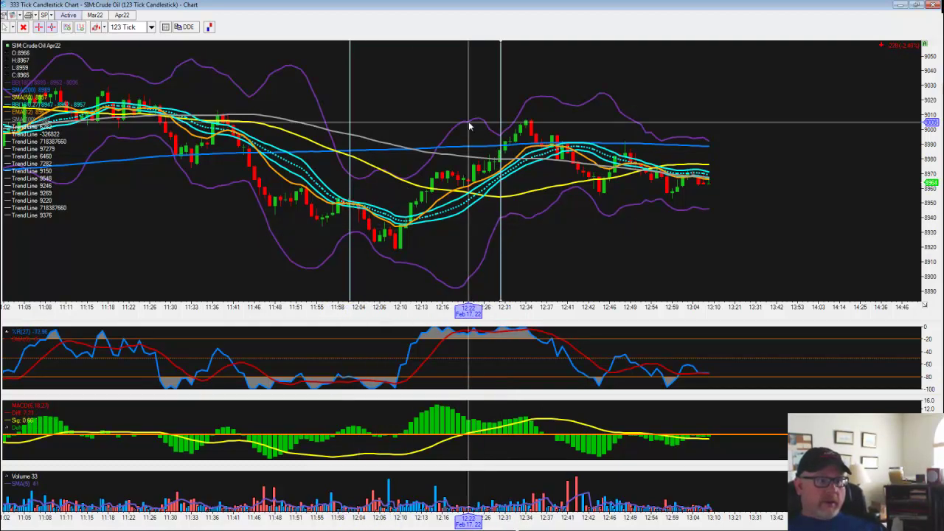
drag(288, 236, 915, 240)
drag(401, 122, 554, 107)
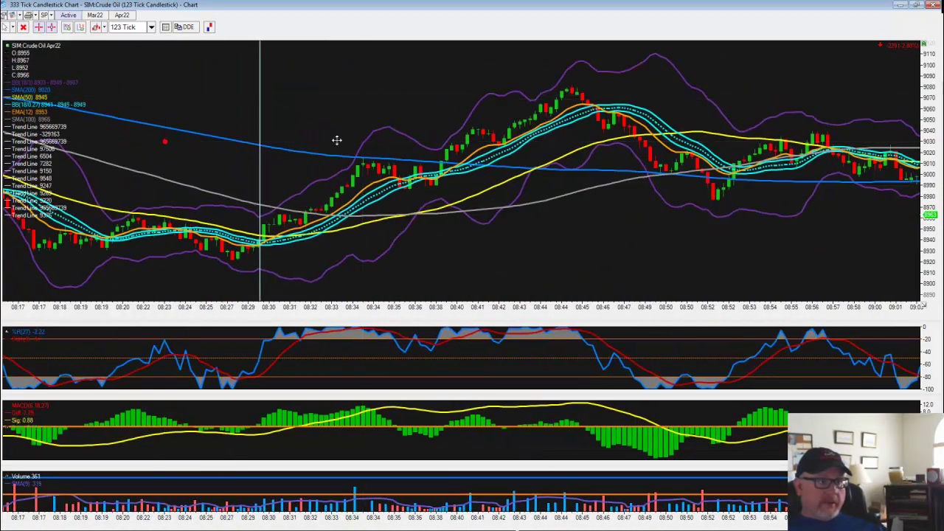
- Delete the 08:15 vertical line and reposition the floating 15-minute chart window
drag(365, 120, 839, 102)
drag(413, 136, 540, 151)
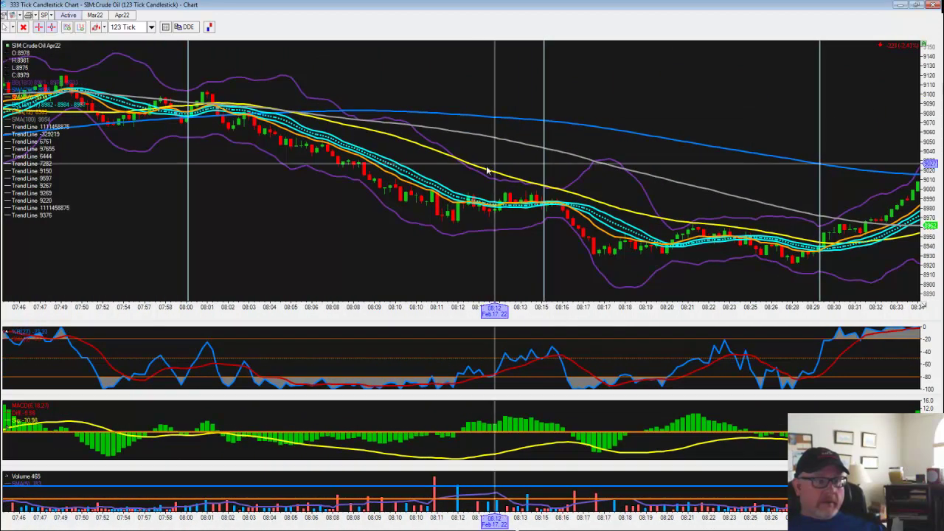
right_click(542, 120)
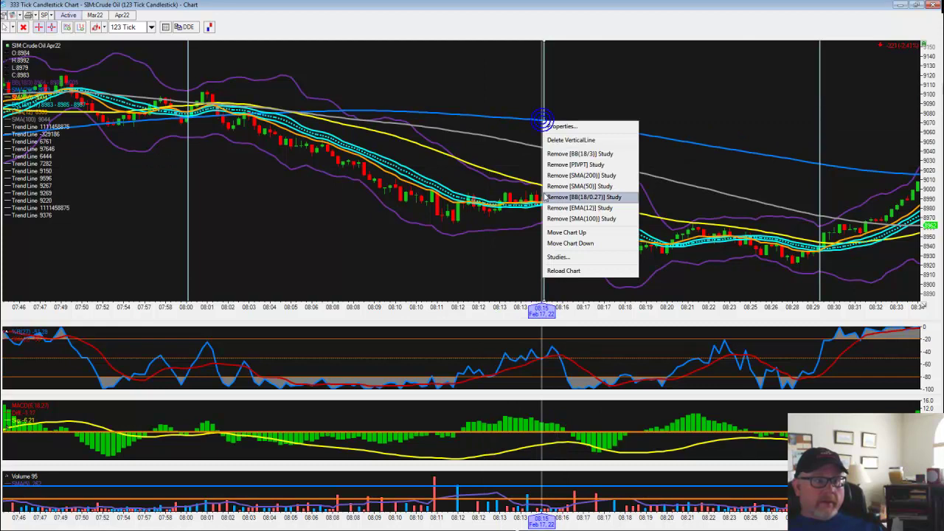
click(570, 140)
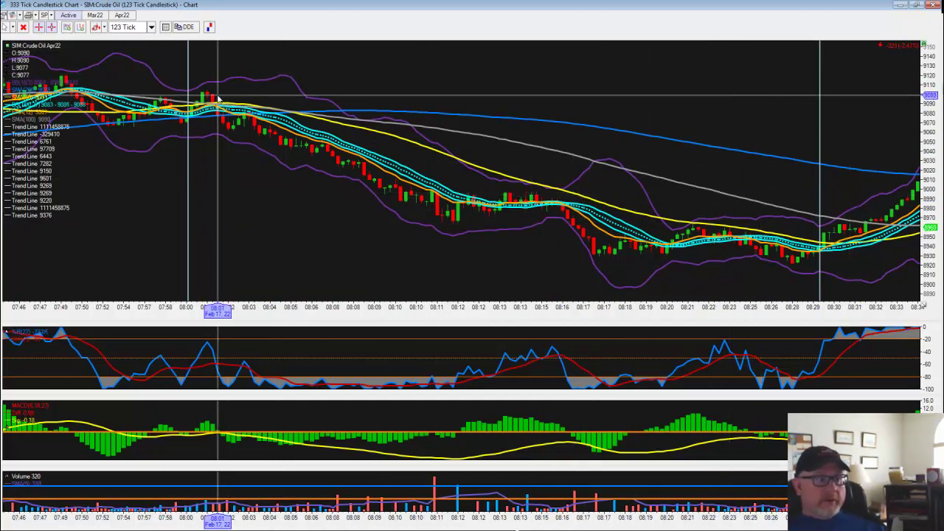
drag(310, 79, 552, 47)
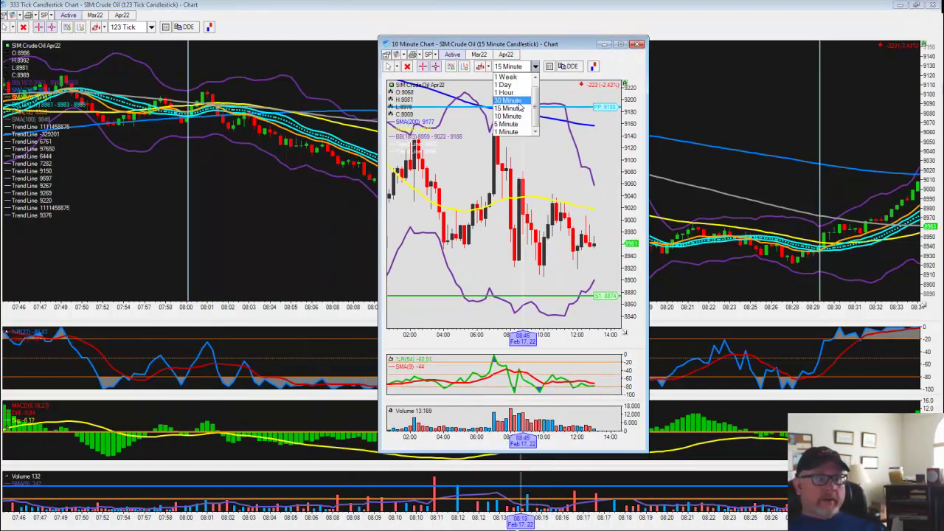
- Switch the floating chart to 30-minute candles, then close it
click(520, 101)
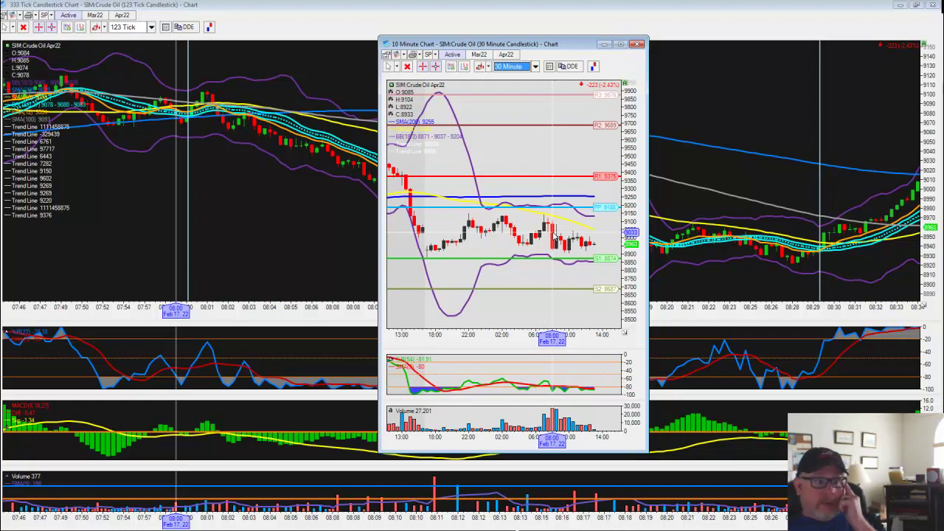
key(alt+Tab)
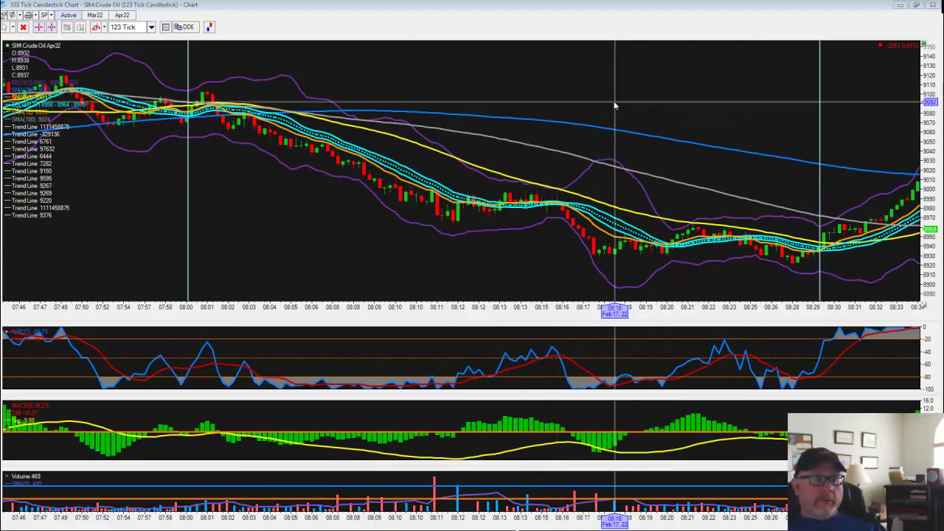
- Jump the tick chart to the latest bars and restore it beside the Mar22 ladder
key(End)
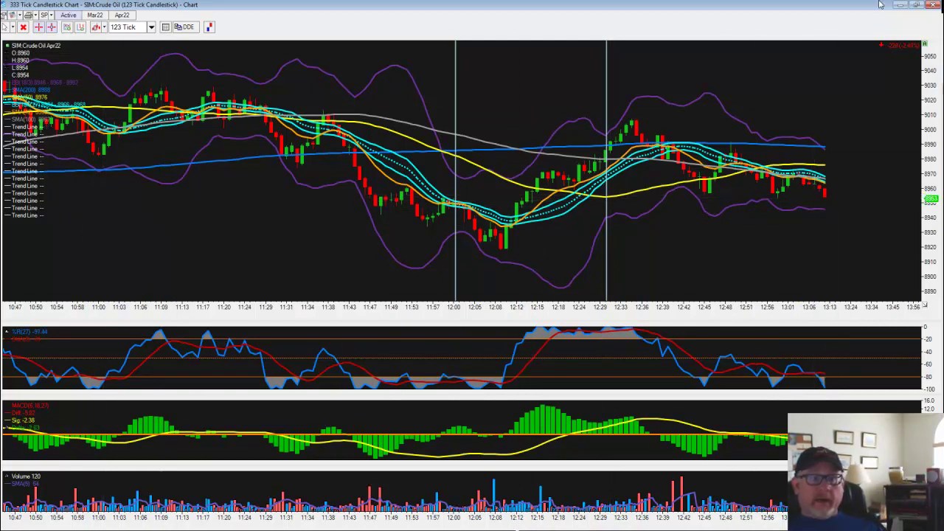
click(915, 5)
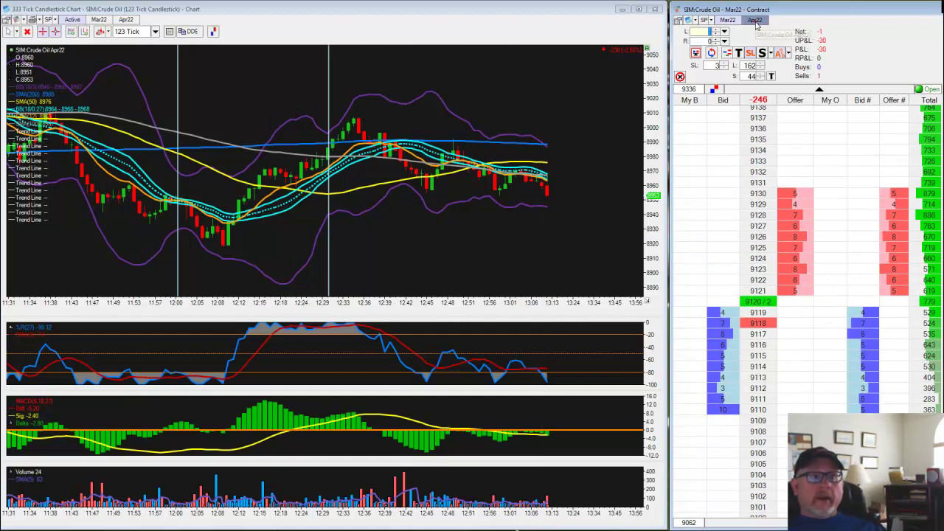
- Flatten the open Crude Oil Mar22 short position
click(755, 20)
click(727, 20)
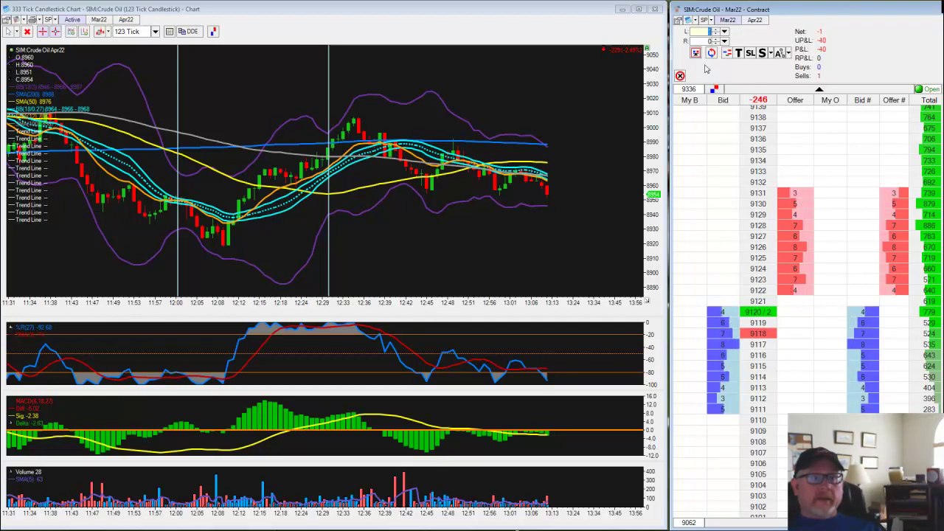
click(696, 53)
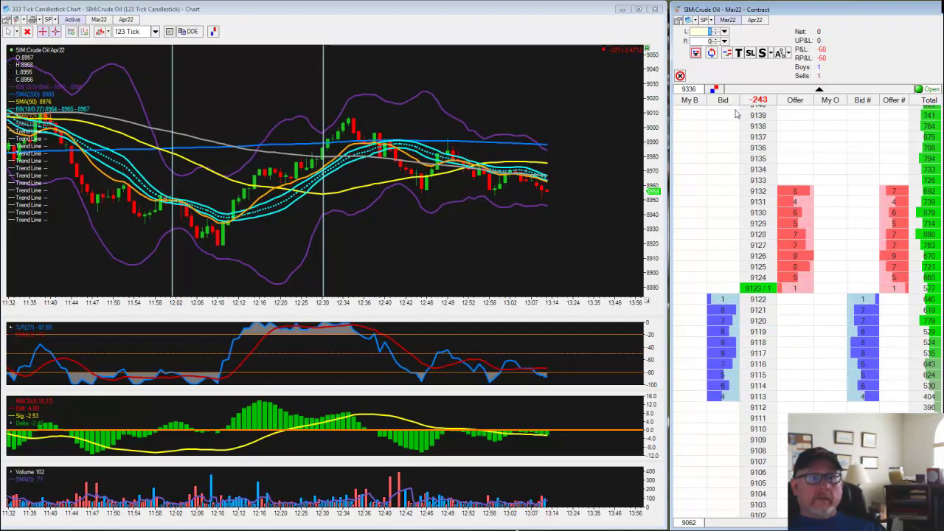
- Sell one Crude Oil Apr22 contract at the offer
click(754, 20)
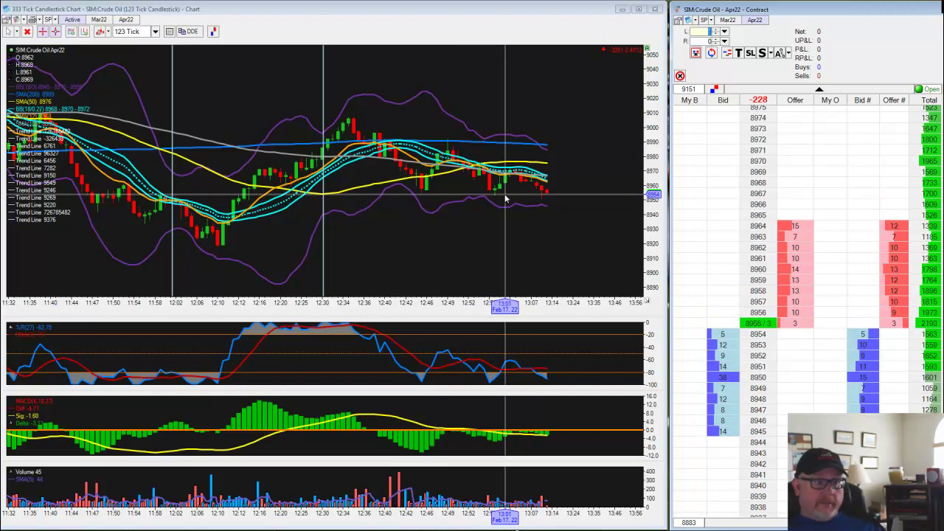
click(802, 335)
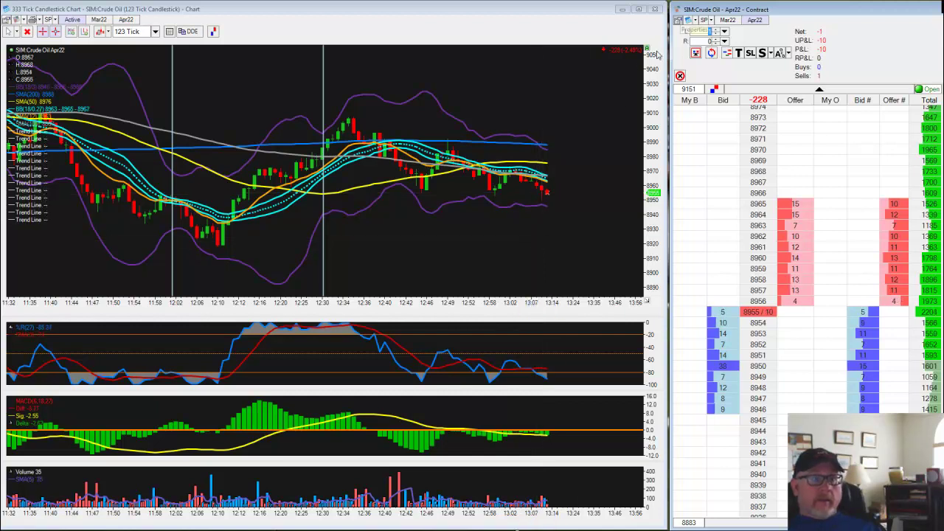
drag(480, 224, 561, 172)
drag(465, 147, 462, 226)
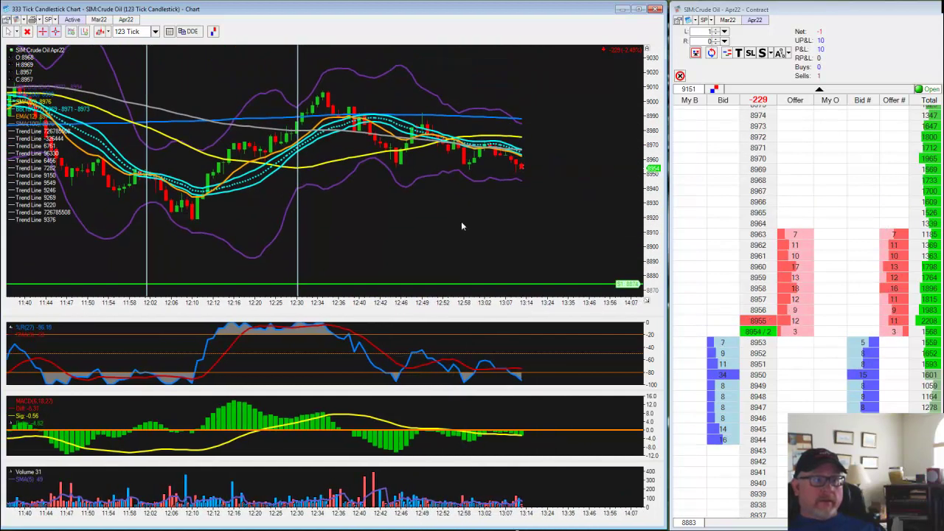
- Reset the Apr22 chart's price scale to fit the bars
click(647, 50)
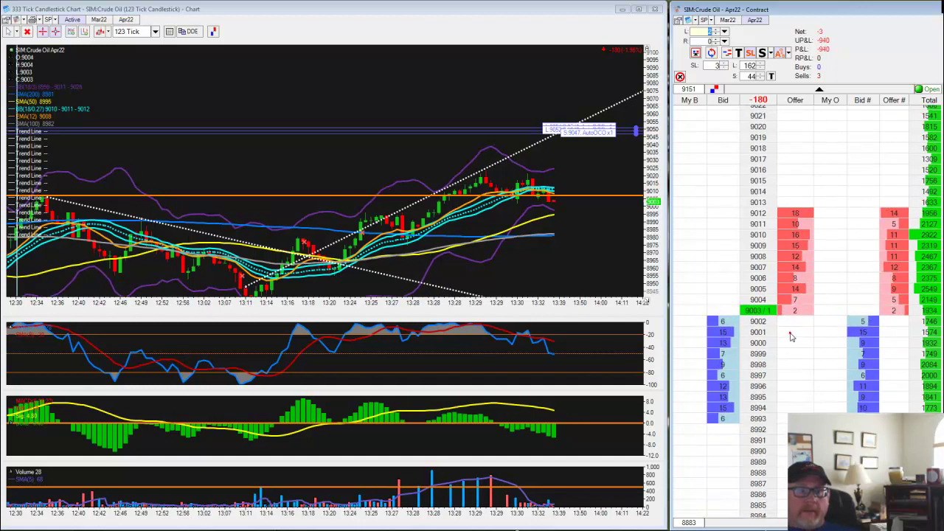
- Sell two more Apr22 contracts at 9001 for a five-lot short, then scroll the ladder down
click(790, 332)
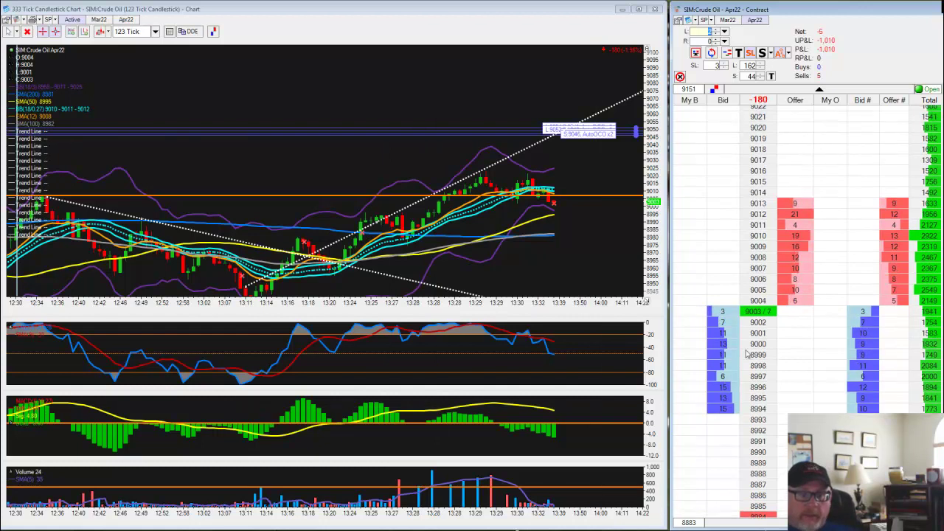
scroll(717, 456, down, 6)
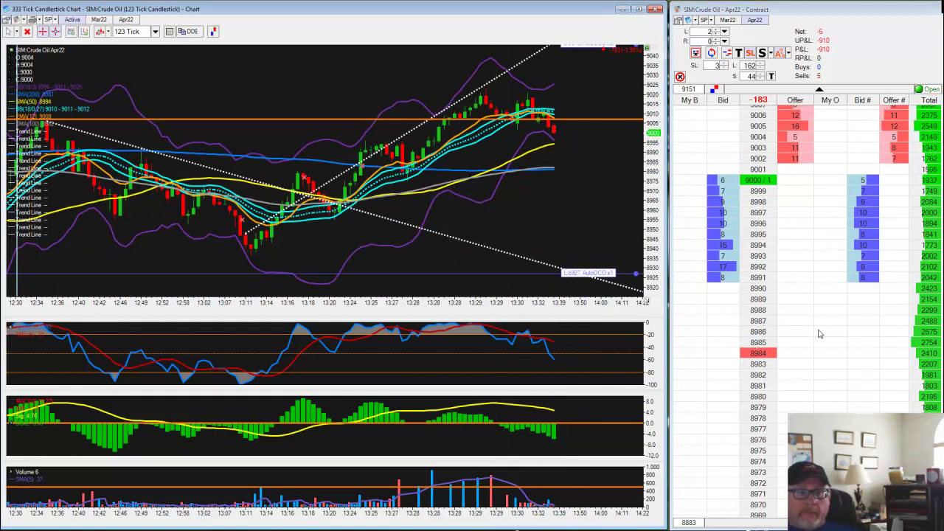
scroll(780, 379, down, 10)
scroll(778, 381, down, 3)
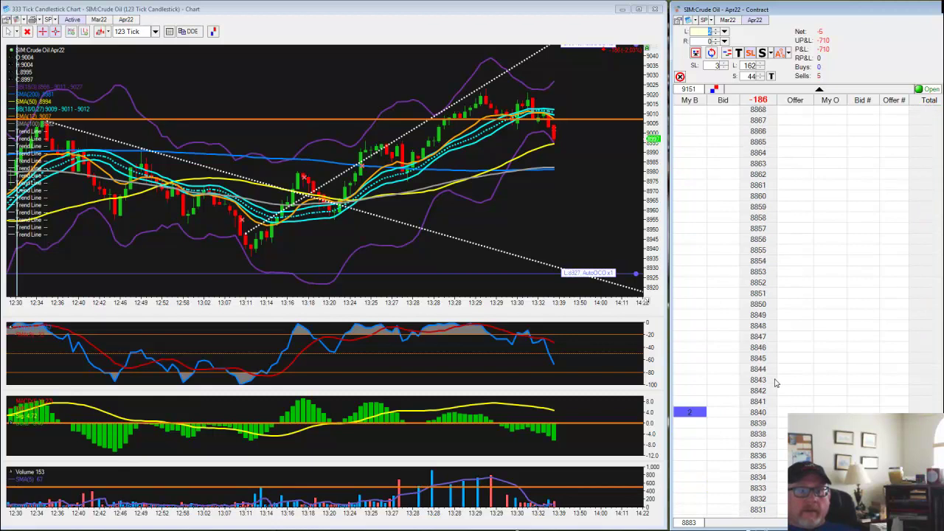
- Place a buy order for 2 contracts at 8840 and set the order quantity to 2
click(687, 376)
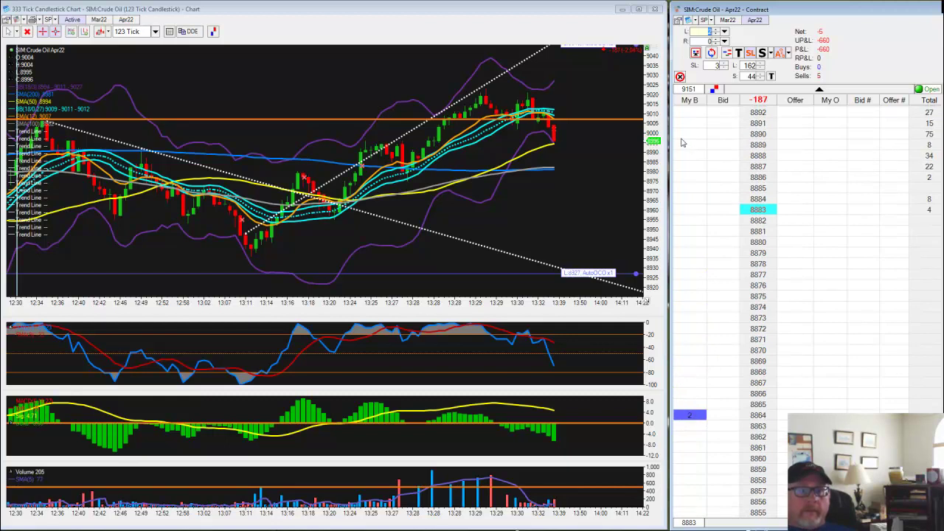
scroll(689, 376, up, 3)
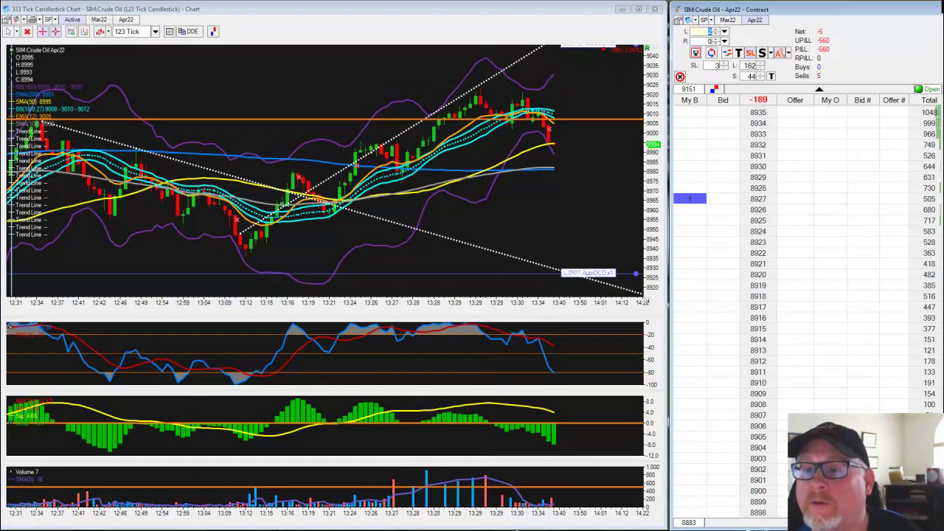
text(2)
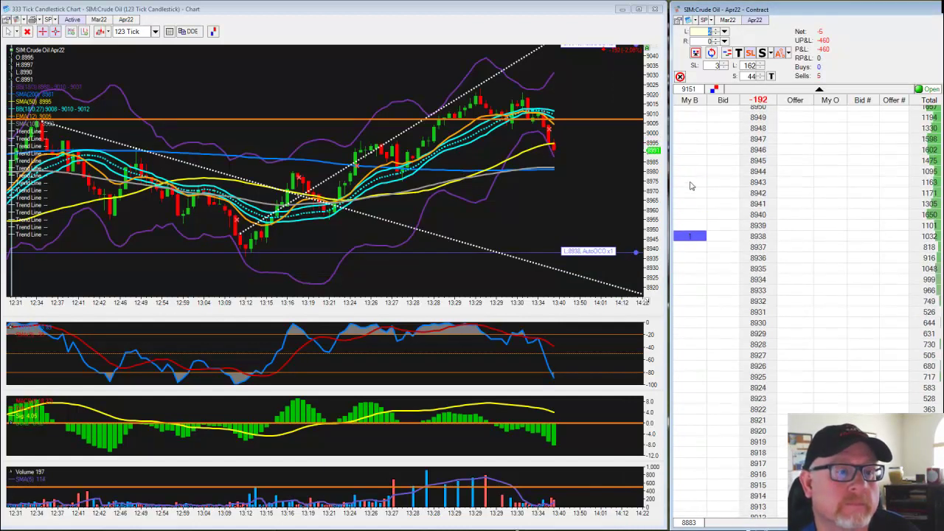
- Move the resting buy orders up to 8949 for one contract and 8943 for two
click(691, 186)
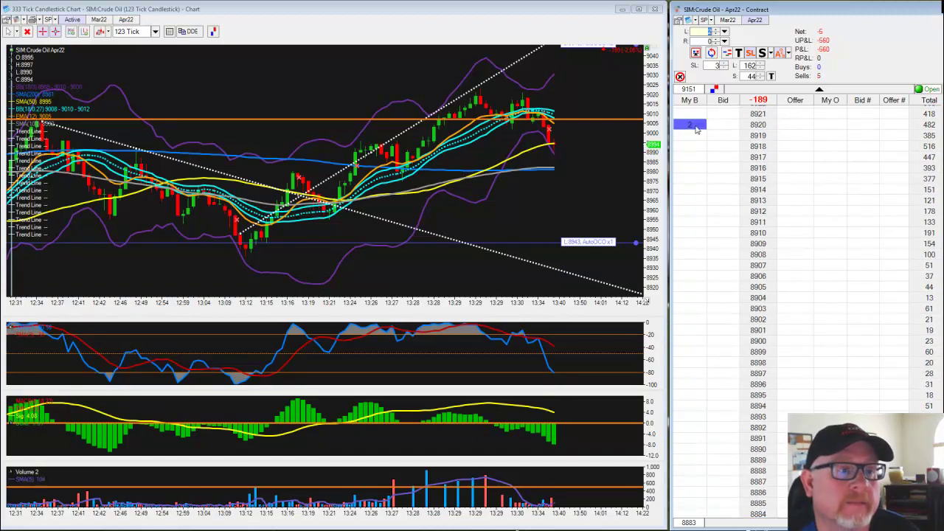
click(696, 129)
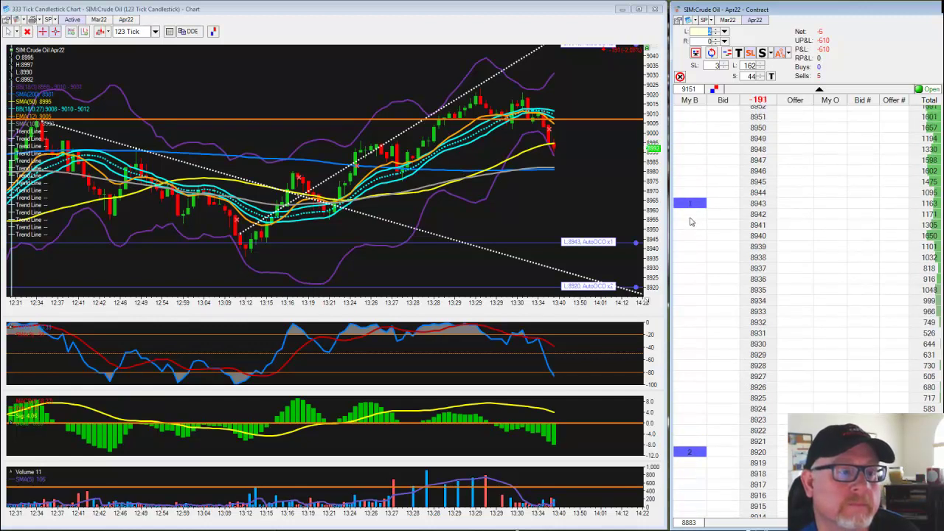
click(691, 218)
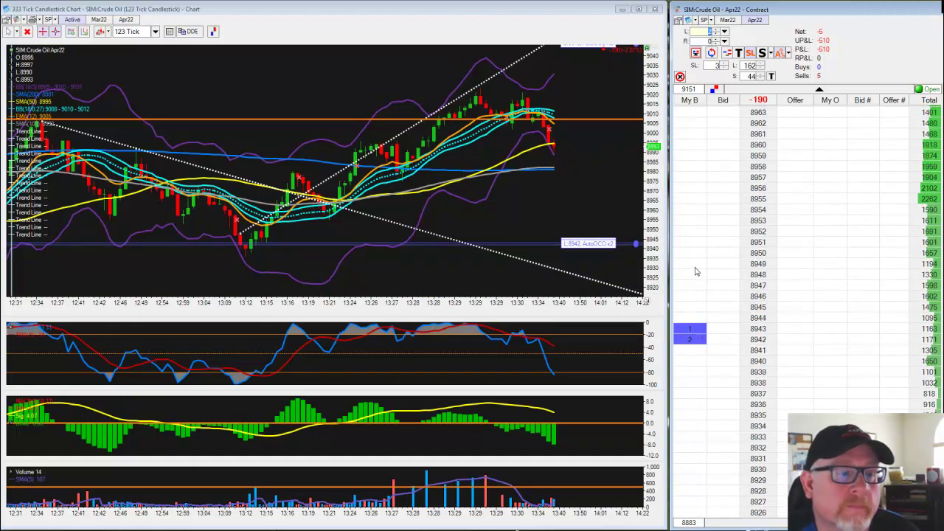
click(695, 271)
click(689, 341)
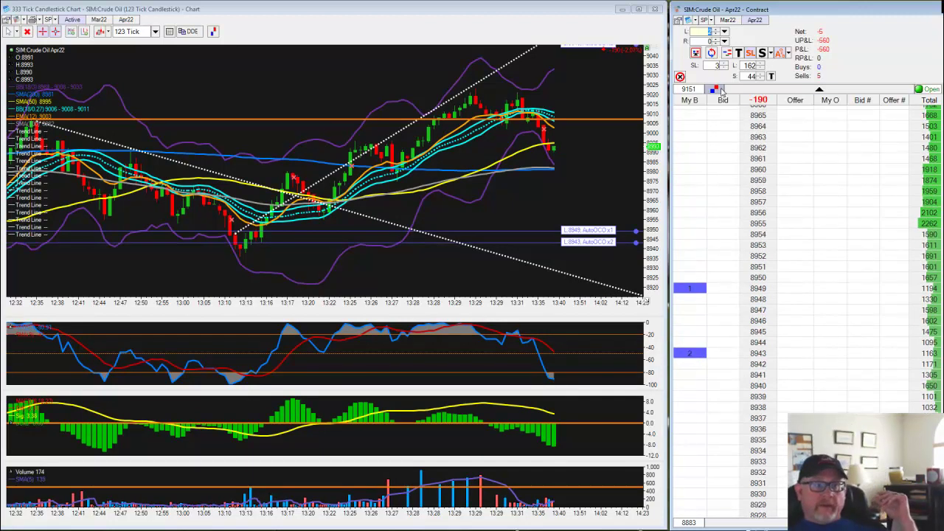
- Pick up the two-contract stop at 9046, then select the three-contract stop at 9050 for moving
scroll(741, 360, up, 15)
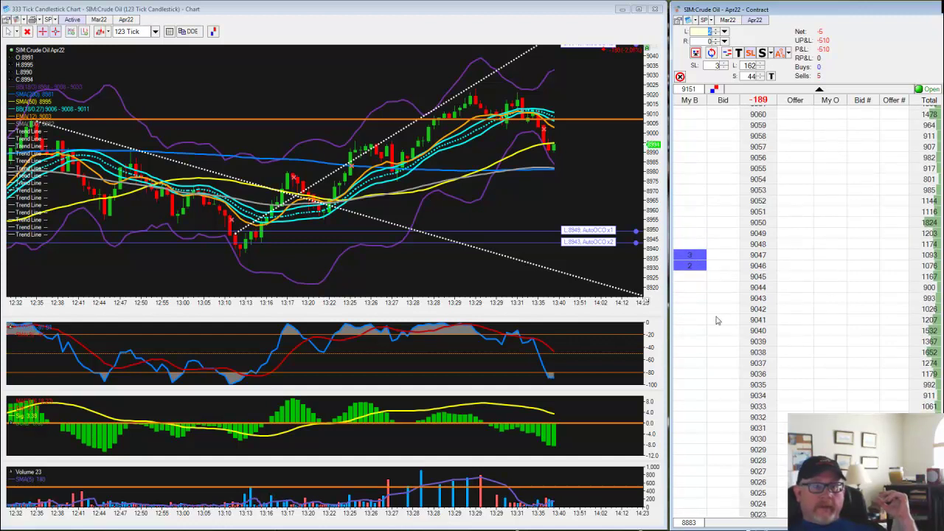
scroll(719, 313, up, 3)
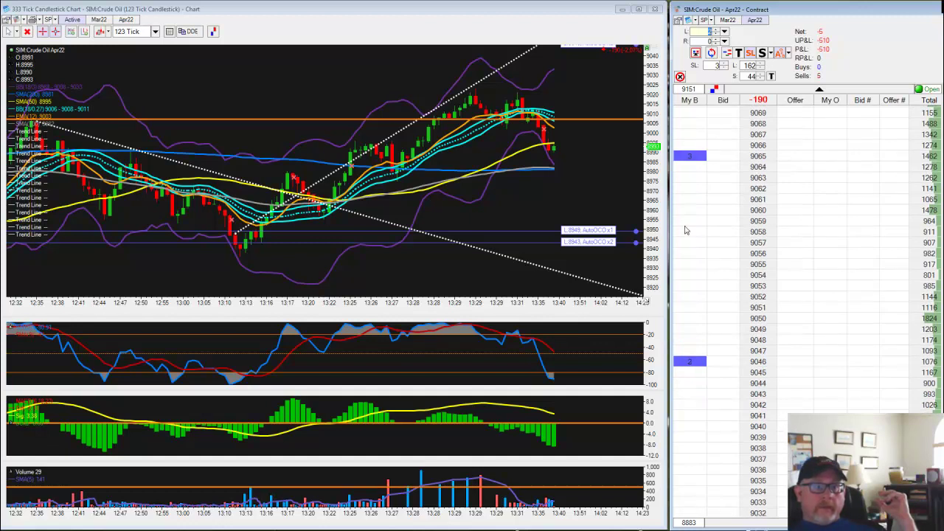
click(692, 359)
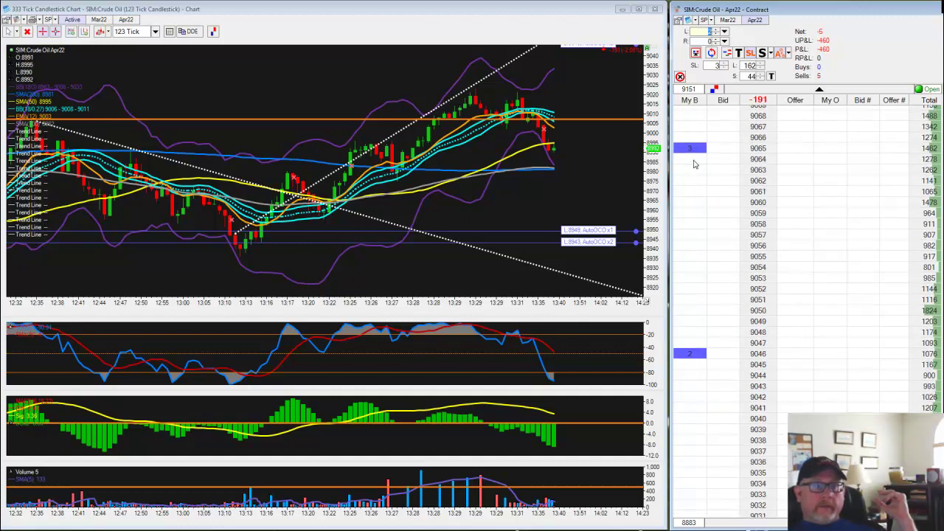
scroll(721, 411, up, 4)
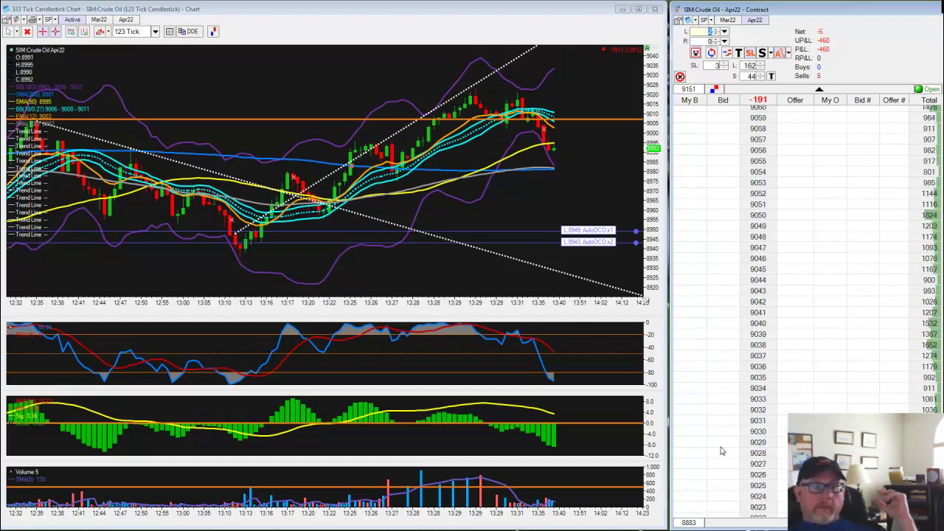
scroll(722, 446, up, 4)
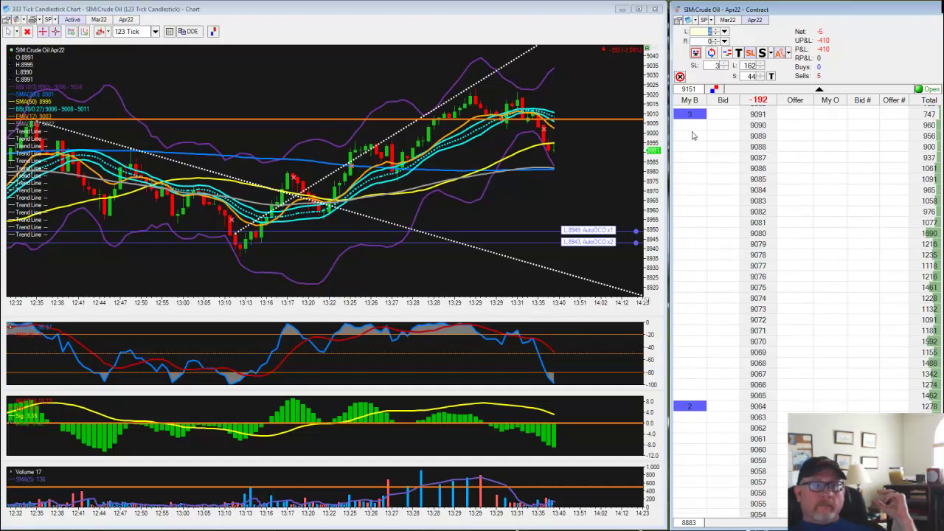
scroll(683, 450, up, 3)
scroll(683, 448, down, 10)
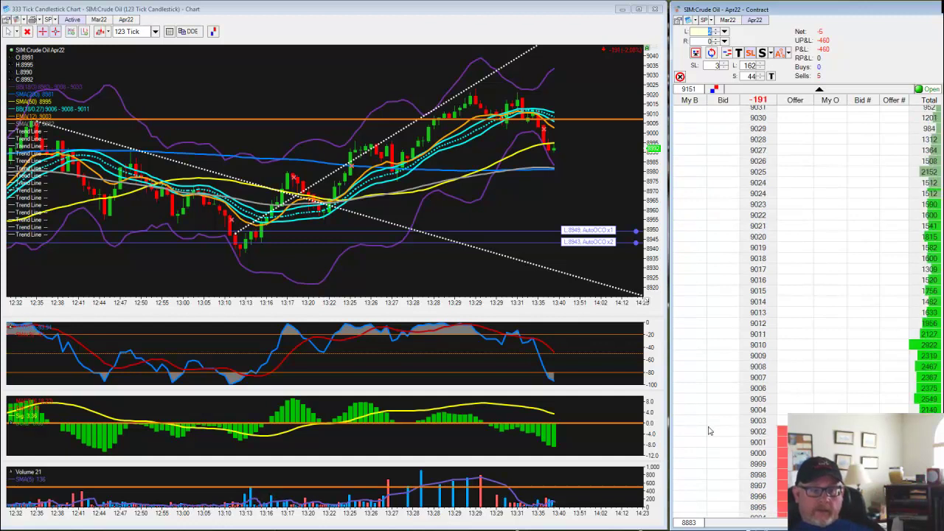
scroll(709, 430, down, 8)
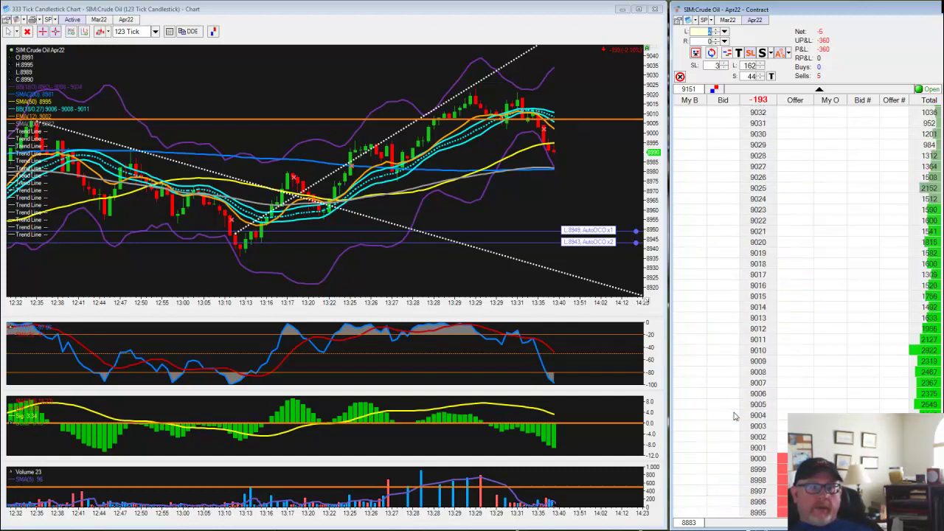
scroll(734, 413, up, 9)
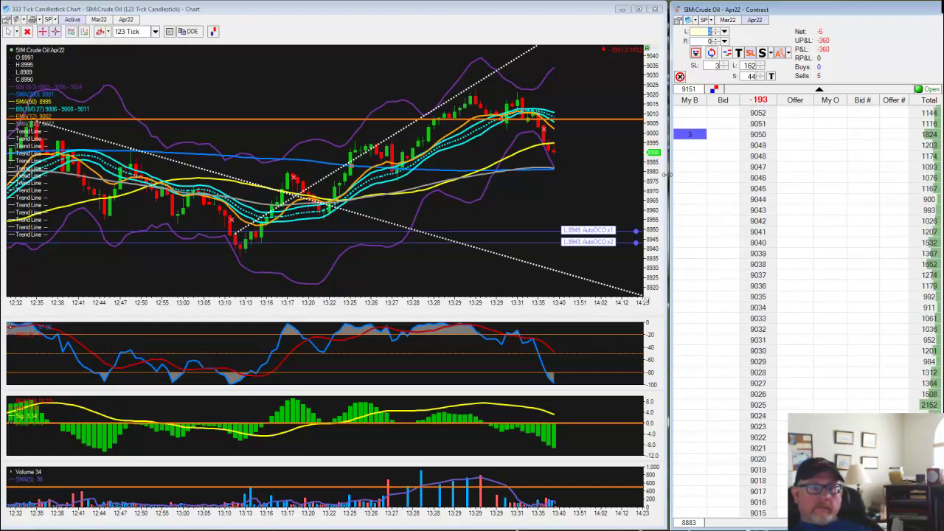
click(686, 129)
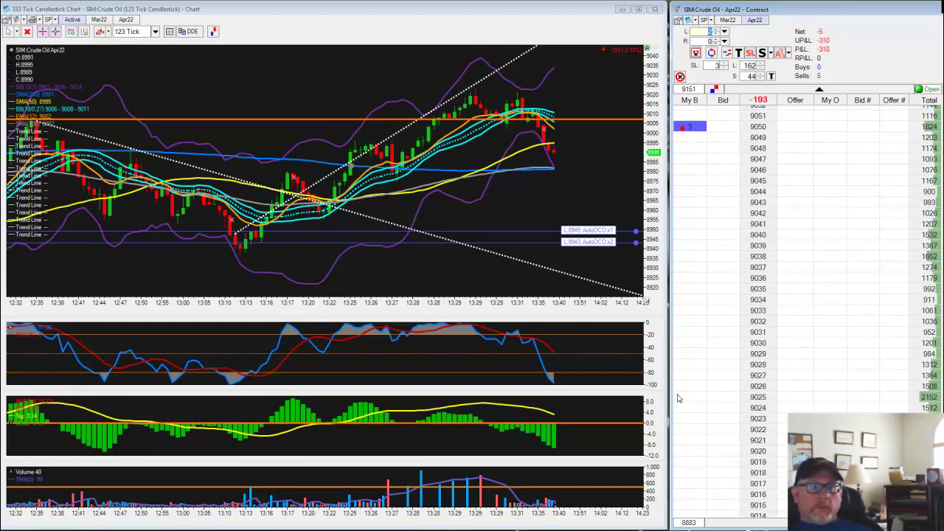
- Lower the protective buy stops to 9020, then down to 8987 just above price
click(692, 447)
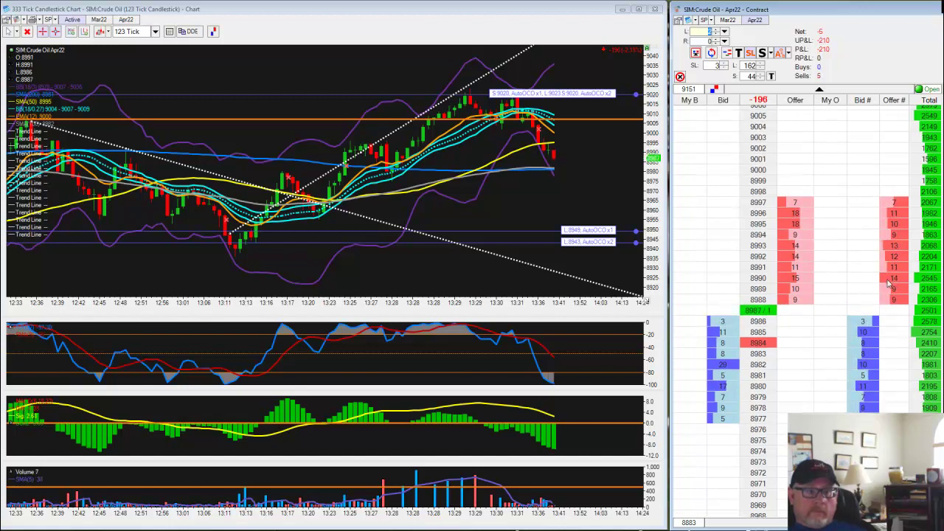
click(686, 270)
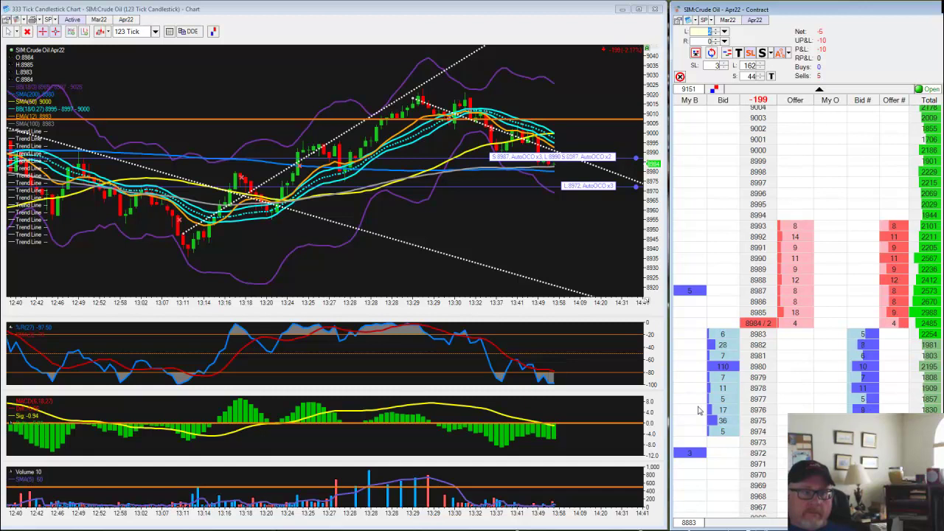
- Trail the buy stop down to 8982 and 8981, then flatten the five-lot short for 90 profit
drag(511, 229, 410, 233)
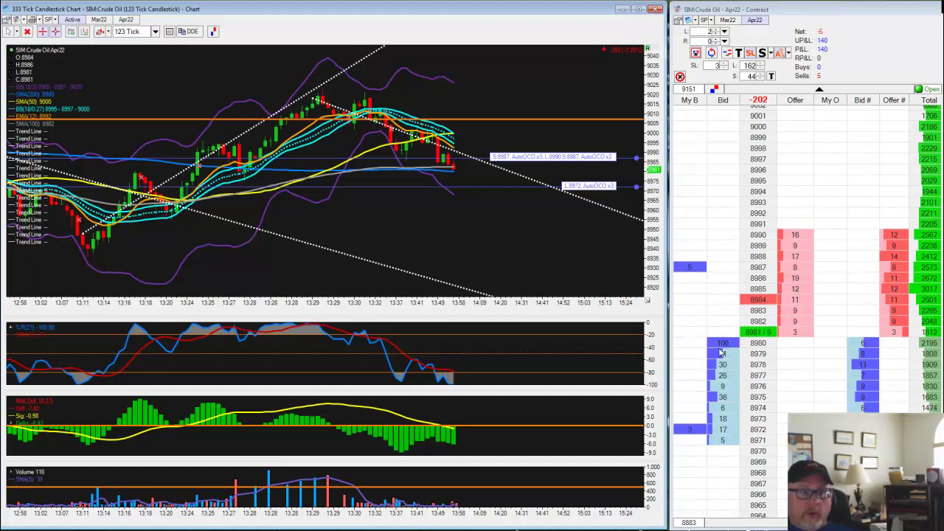
drag(690, 262, 690, 310)
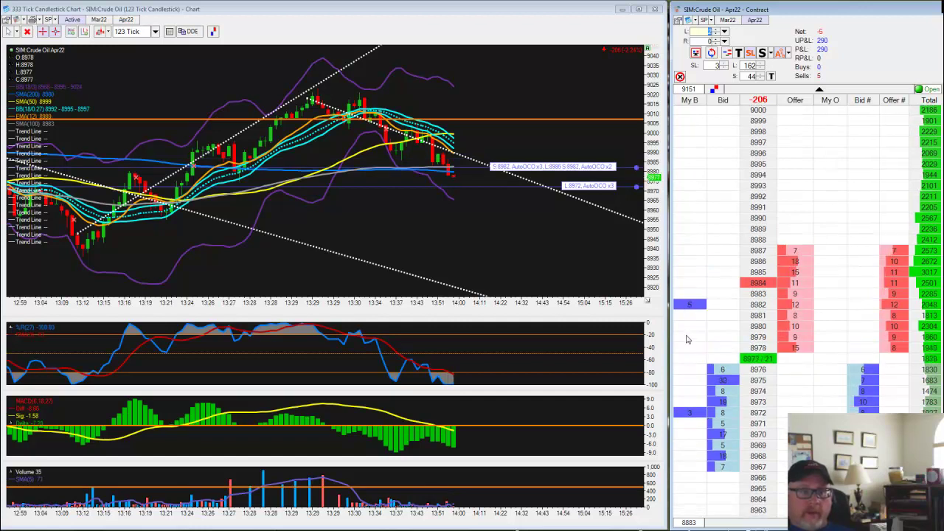
drag(690, 311, 690, 309)
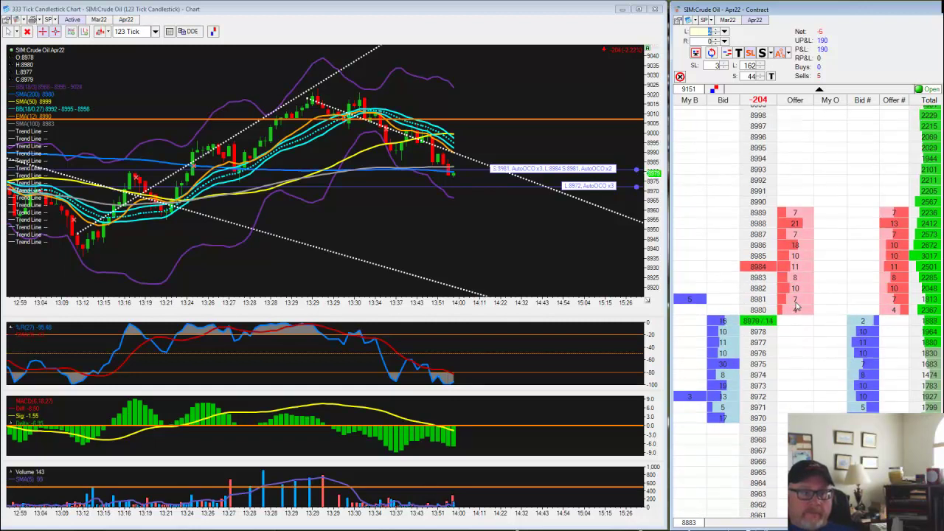
click(680, 76)
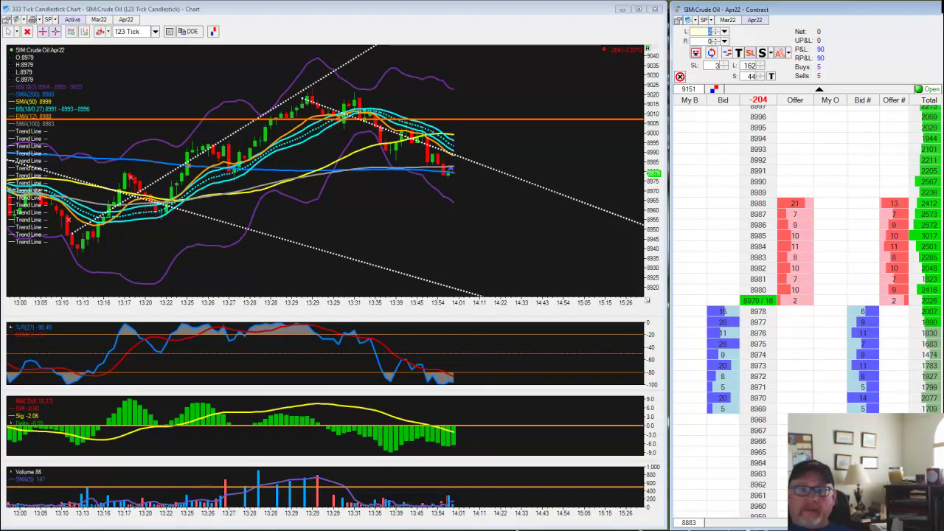
- Place the All - Accounts summary over the chart, showing 40 total P&L and 51,746 net equity
drag(248, 109, 310, 153)
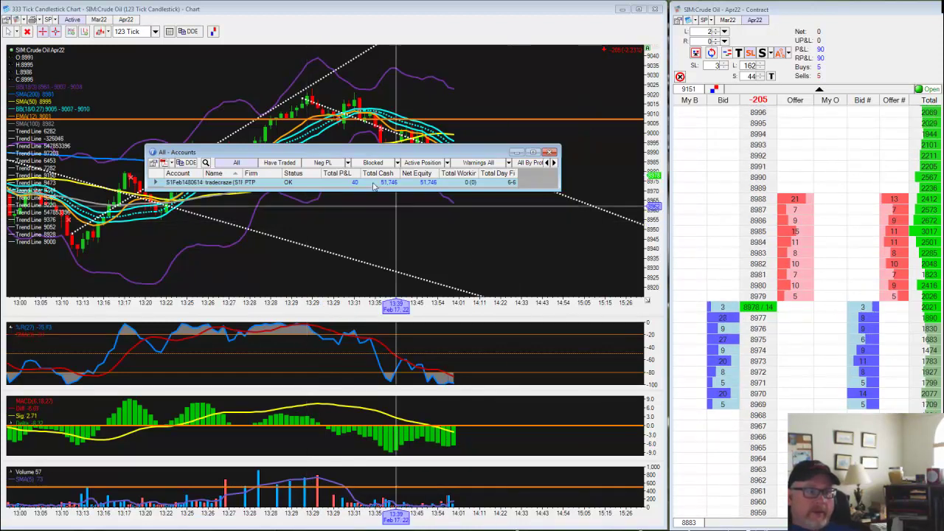
- Close the All - Accounts window to reveal the full 123-tick Apr22 crude chart
click(343, 144)
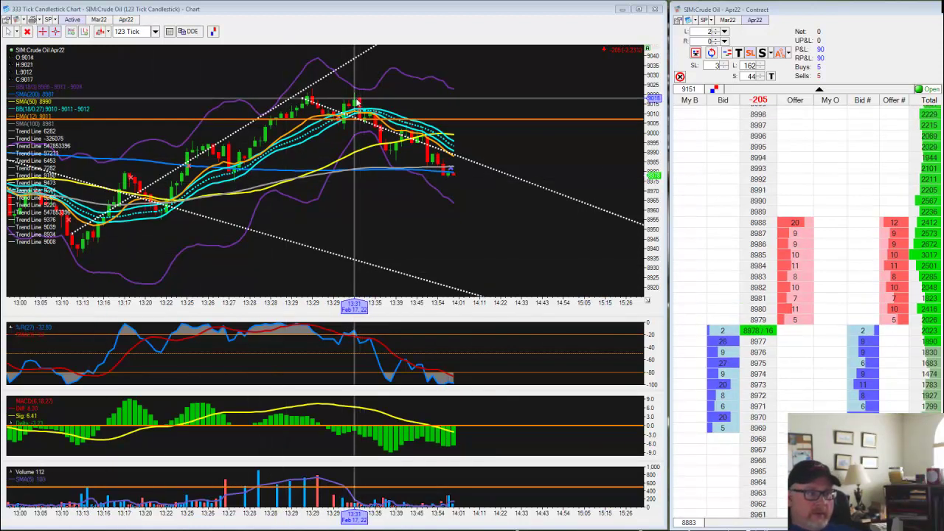
- Pan the 123-tick crude chart back to earlier bars from around 12:41, ending near 14:01
drag(288, 207, 482, 203)
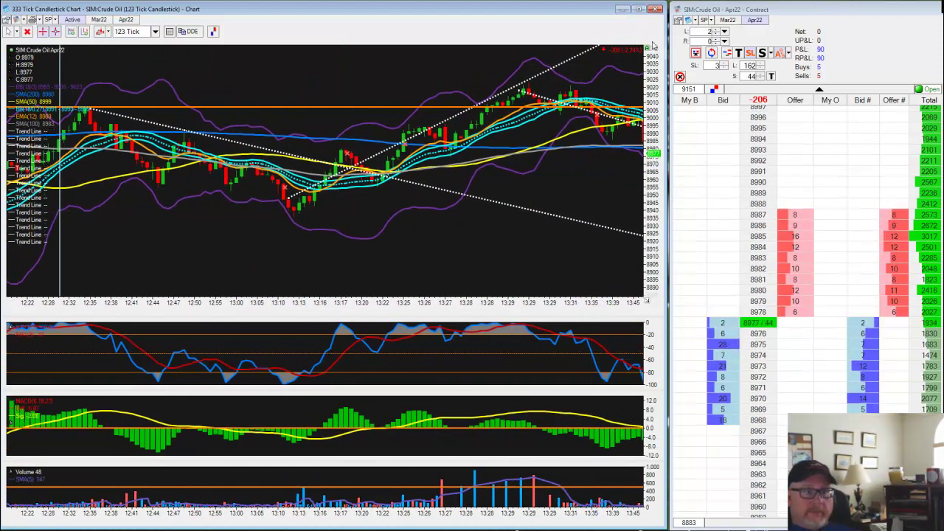
drag(647, 49, 369, 430)
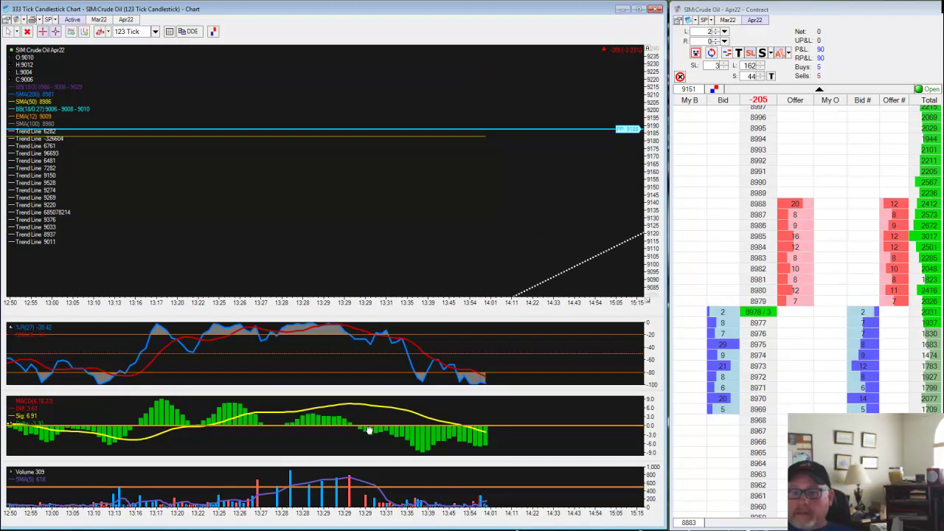
drag(369, 426, 499, 133)
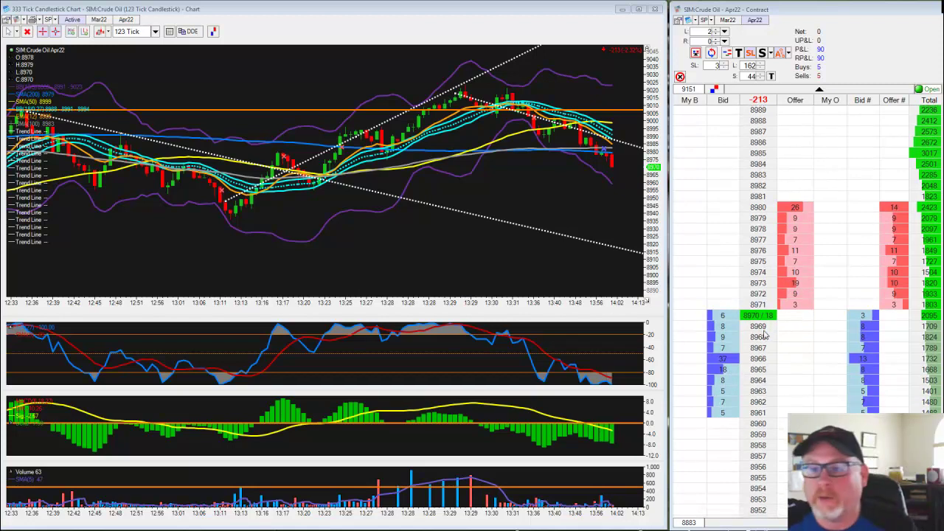
- Move the trading-plan spreadsheet aside, then show the Topstep Step 1 Reset dashboard at $51,727.80 balance
key(alt+Tab)
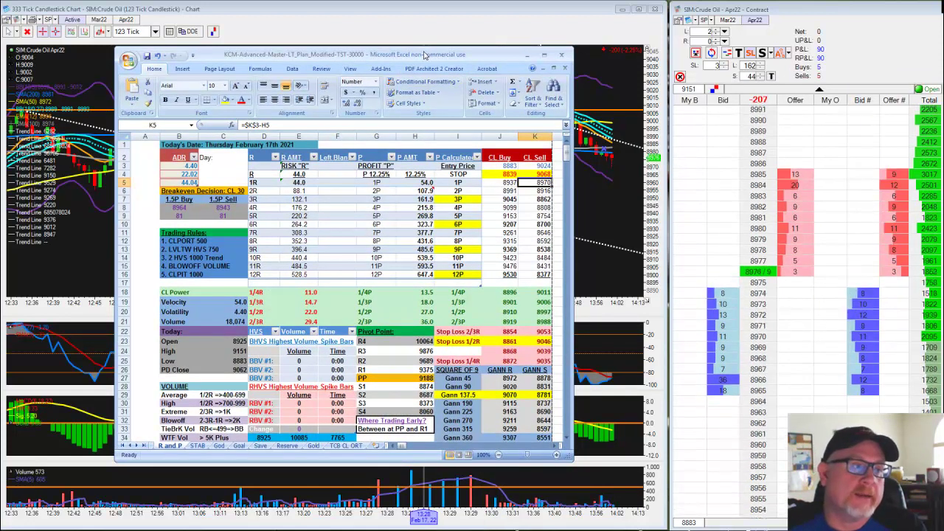
drag(424, 55, 943, 37)
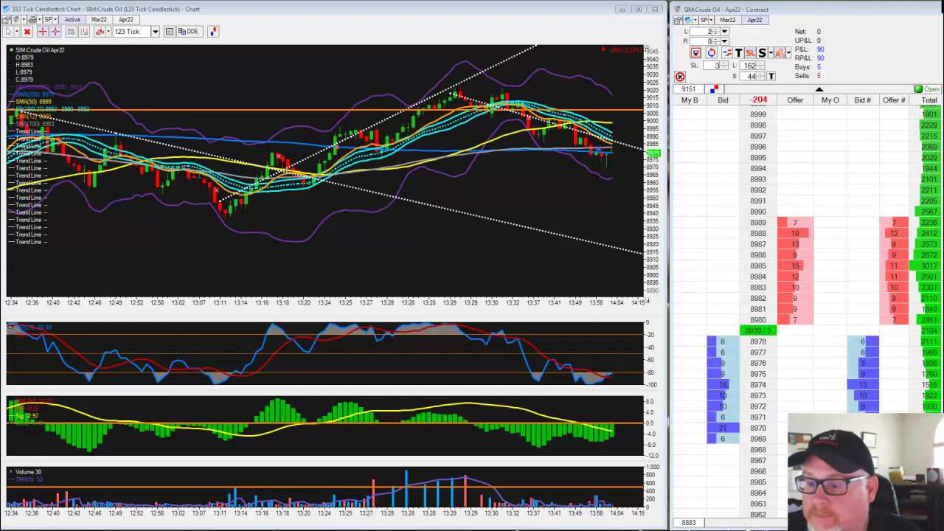
key(alt+Tab)
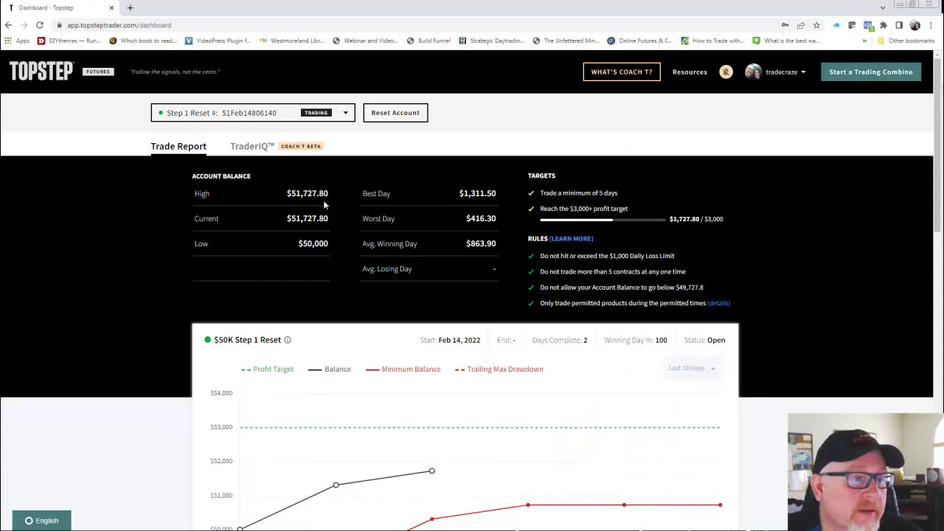
- Minimize Chrome so the Crude Oil Apr22 chart and price ladder show again
click(900, 5)
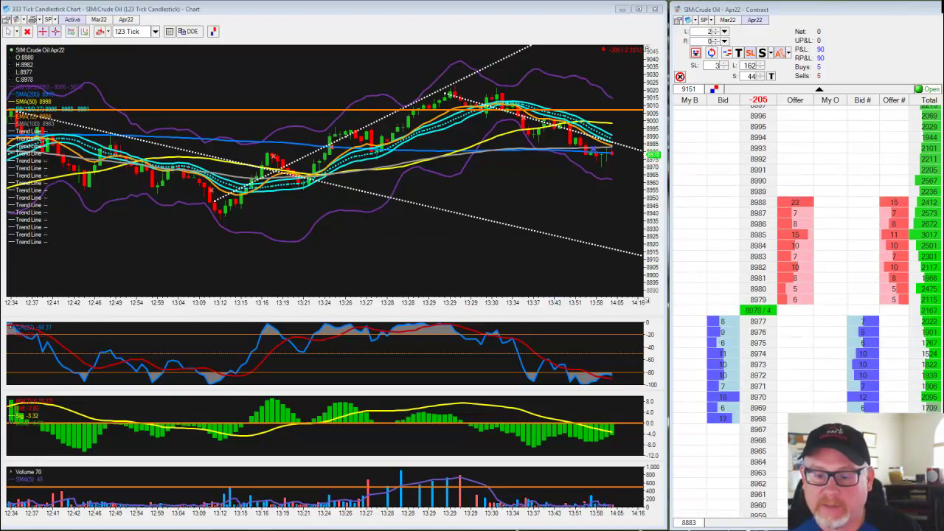
- Alt+Tab from the Crude Oil Apr22 chart back to the Chrome window showing the Topstep dashboard
key(alt+Tab)
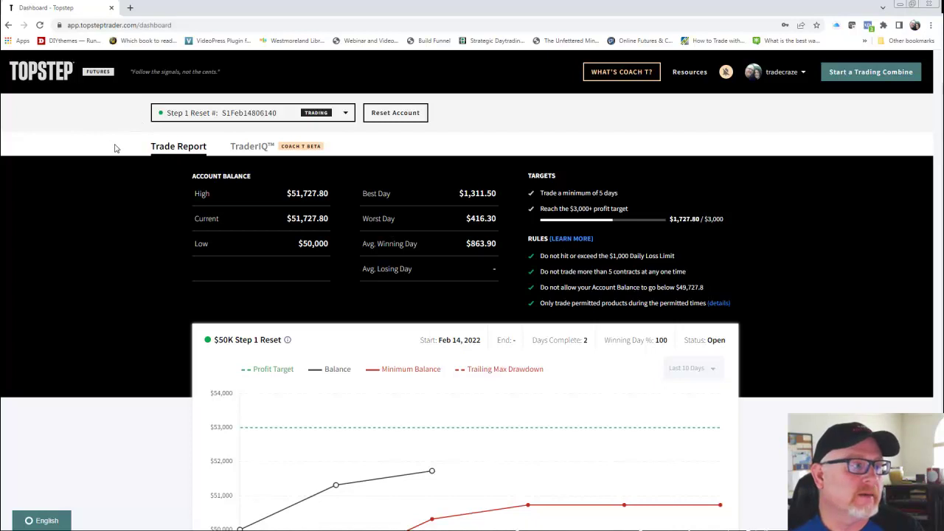
- Load topstep.com in a new Chrome tab beside the dashboard tab
click(131, 8)
text(t)
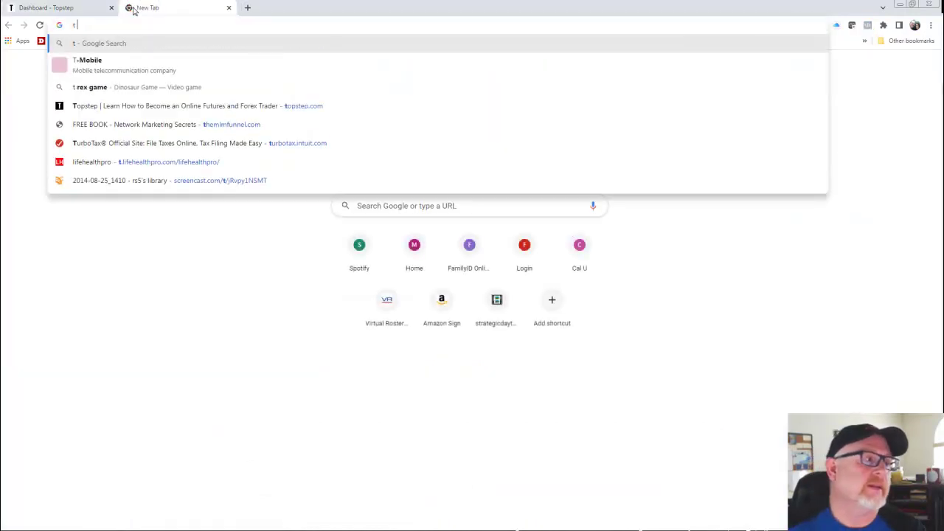
text(opstep.com)
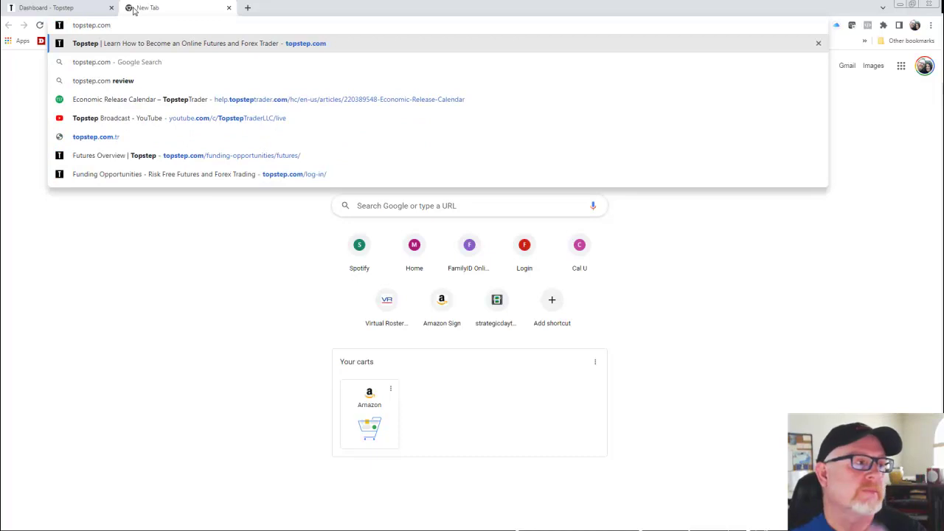
key(Return)
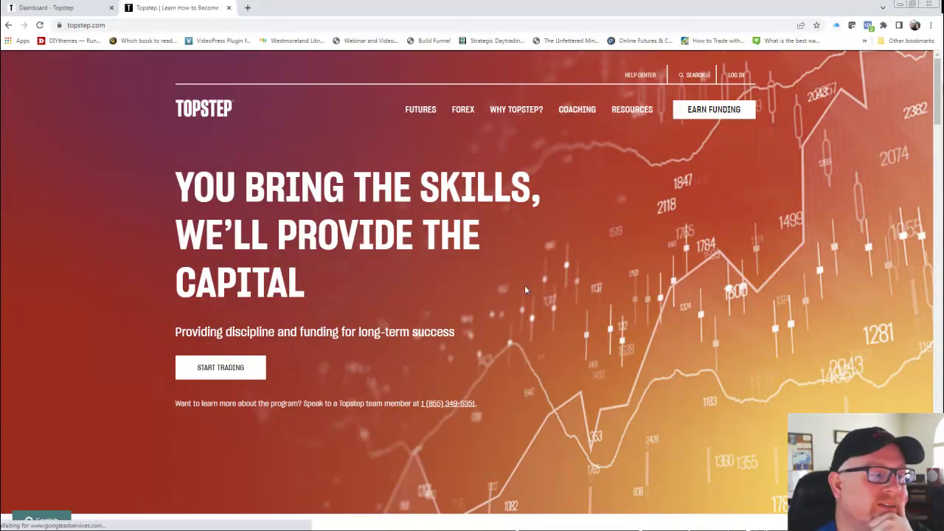
- Open Futures details and review plan prices: $50K $165, $100K $325, $150K $375 per month
scroll(486, 201, down, 1)
scroll(486, 203, down, 10)
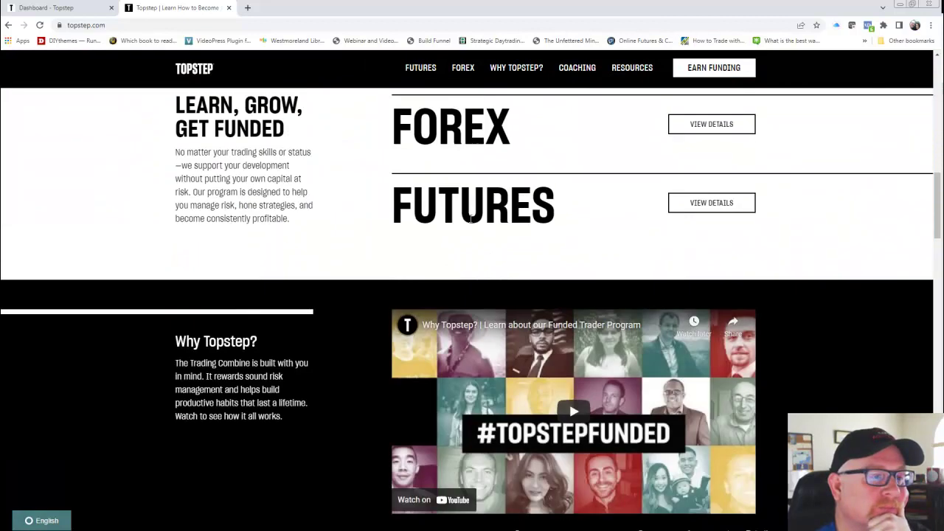
click(716, 203)
scroll(396, 197, down, 5)
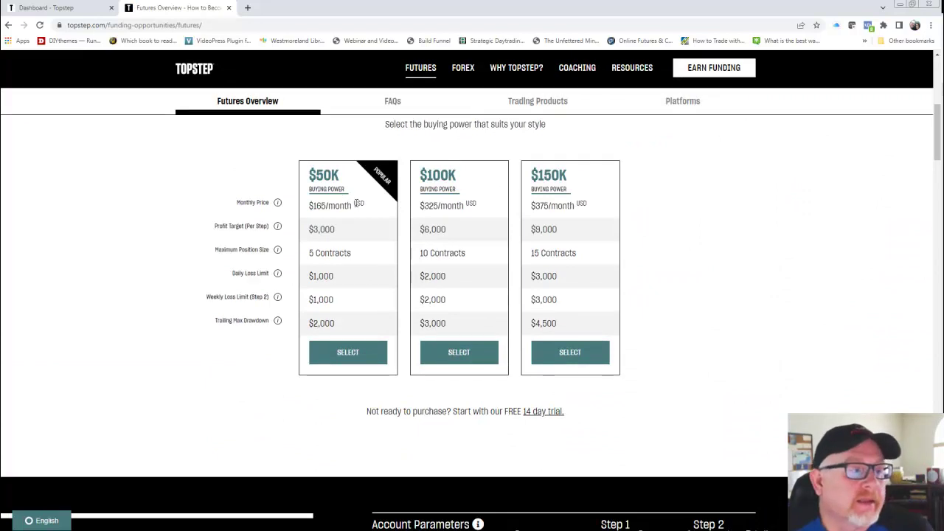
drag(355, 205, 309, 207)
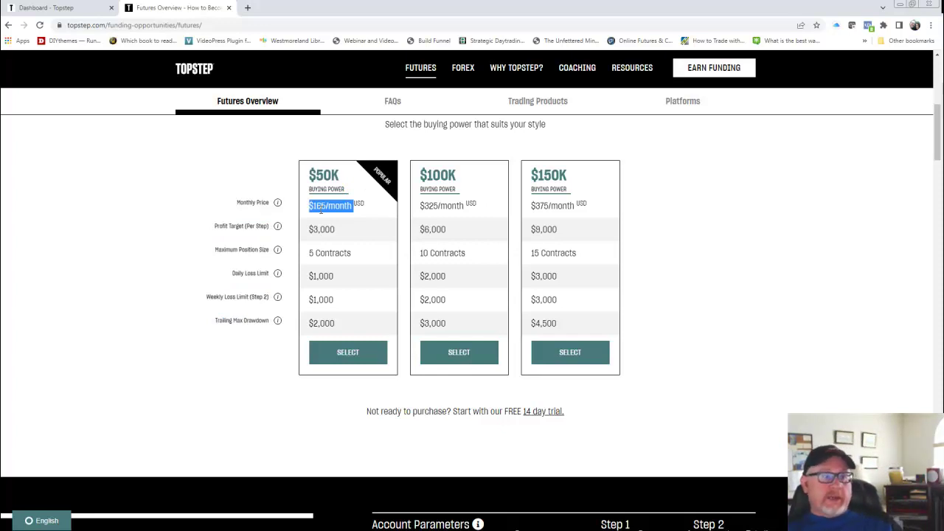
click(238, 159)
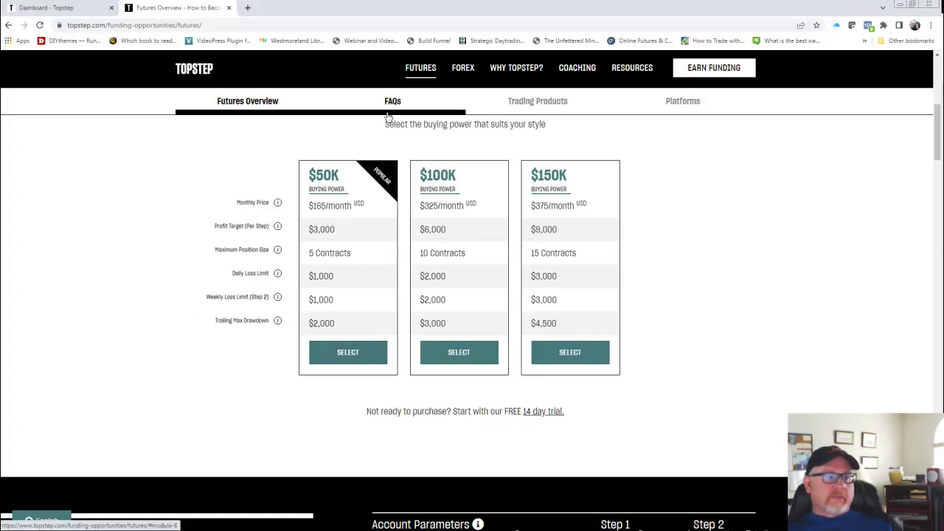
- Scroll the Futures page to the 'Just Follow the Rules' Step 1 and Step 2 parameters table
scroll(269, 215, down, 5)
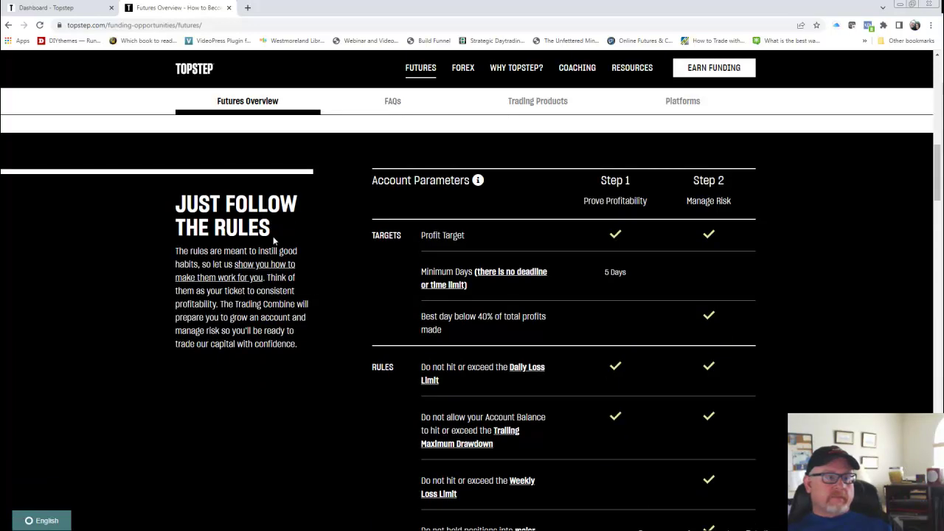
scroll(288, 268, down, 1)
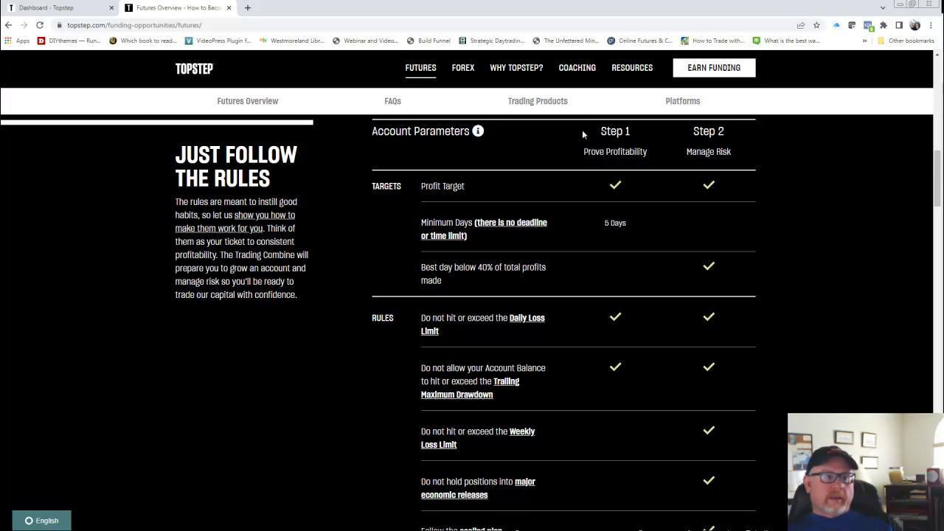
scroll(617, 366, down, 3)
scroll(617, 349, up, 2)
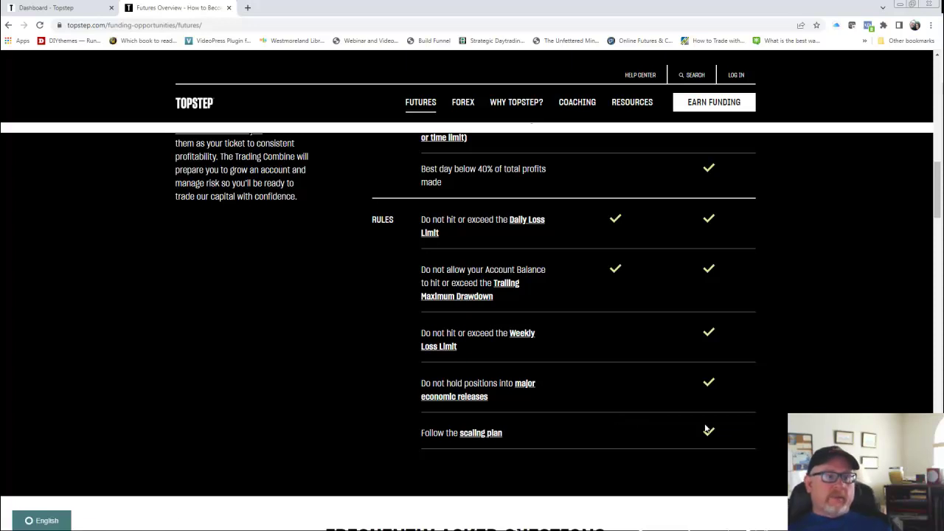
scroll(706, 429, up, 4)
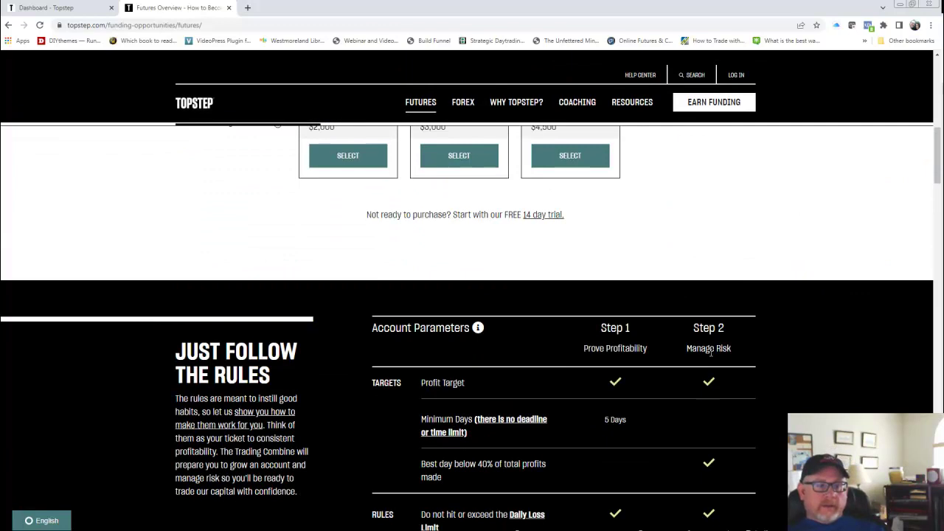
scroll(706, 368, down, 3)
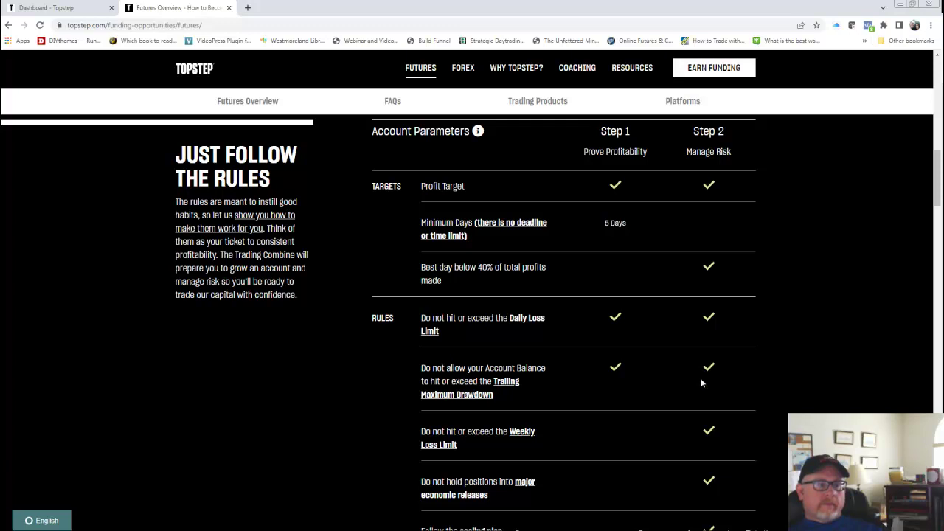
scroll(711, 410, down, 1)
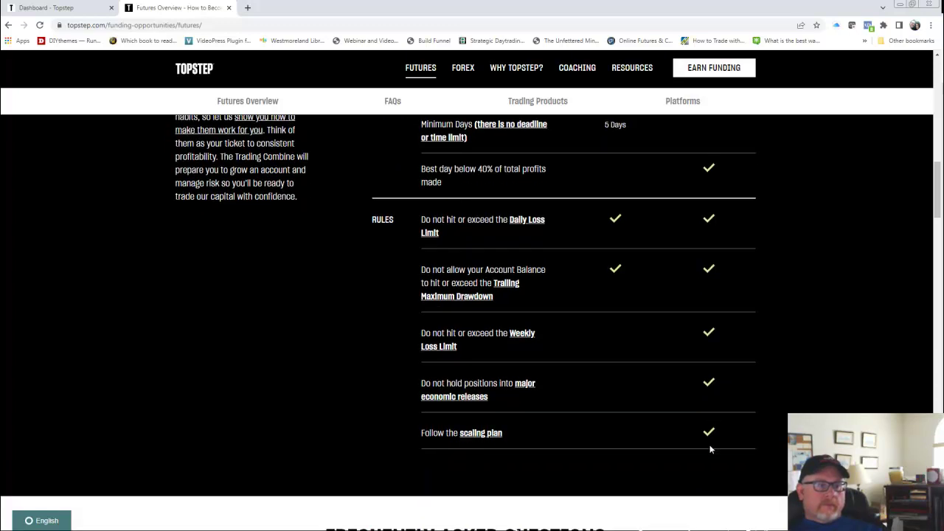
scroll(711, 448, up, 2)
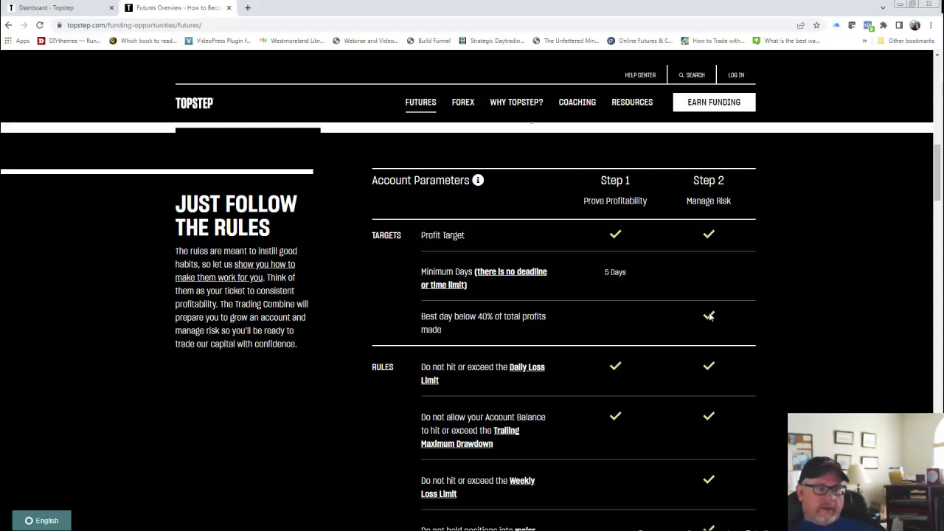
scroll(523, 386, down, 2)
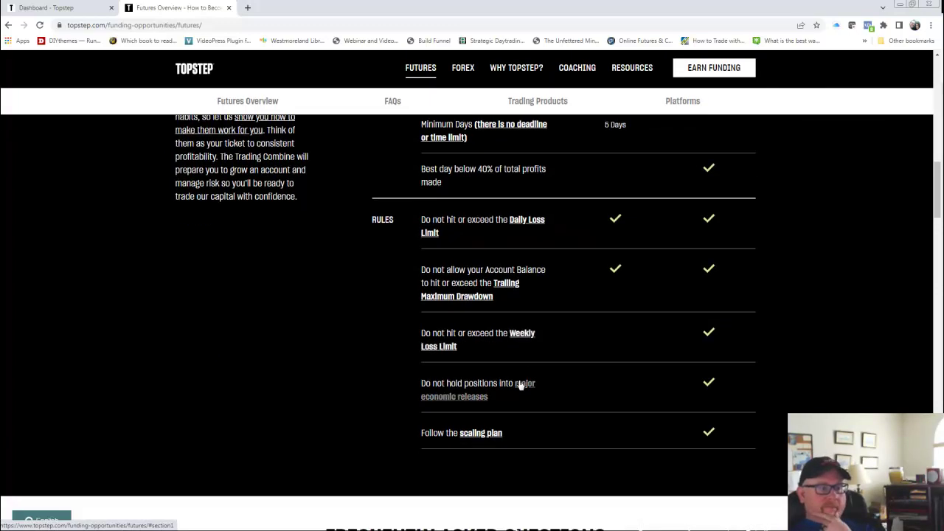
scroll(399, 439, down, 1)
scroll(400, 442, up, 4)
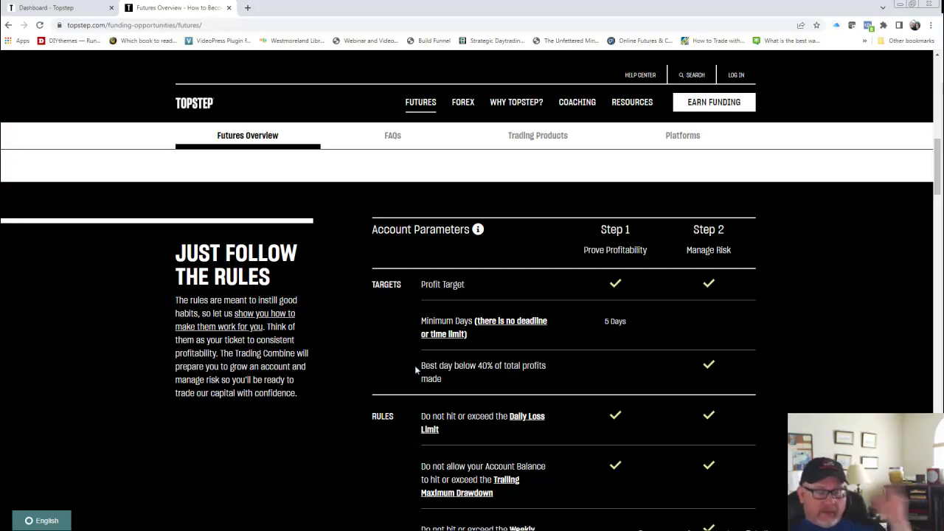
- Review the Futures FAQs and Trading Products list, then minimize Chrome to show the chart
scroll(416, 370, down, 8)
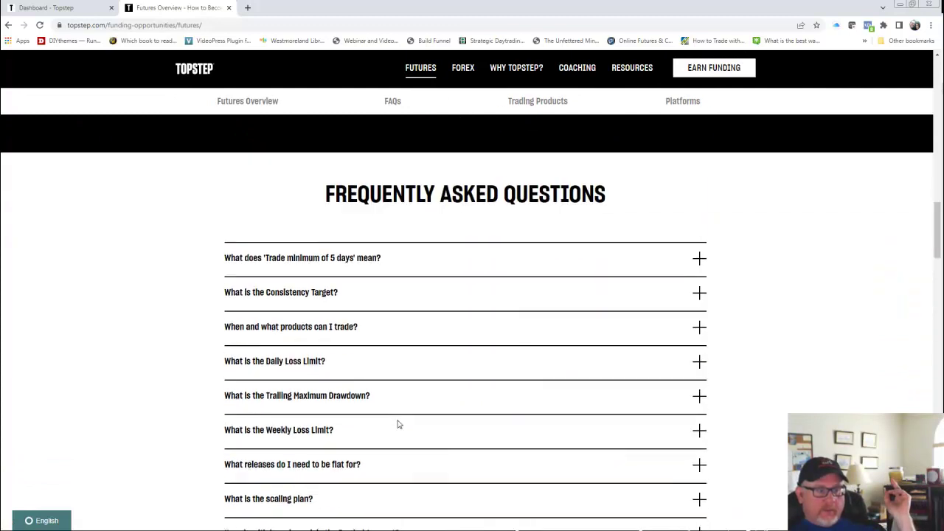
scroll(438, 432, down, 3)
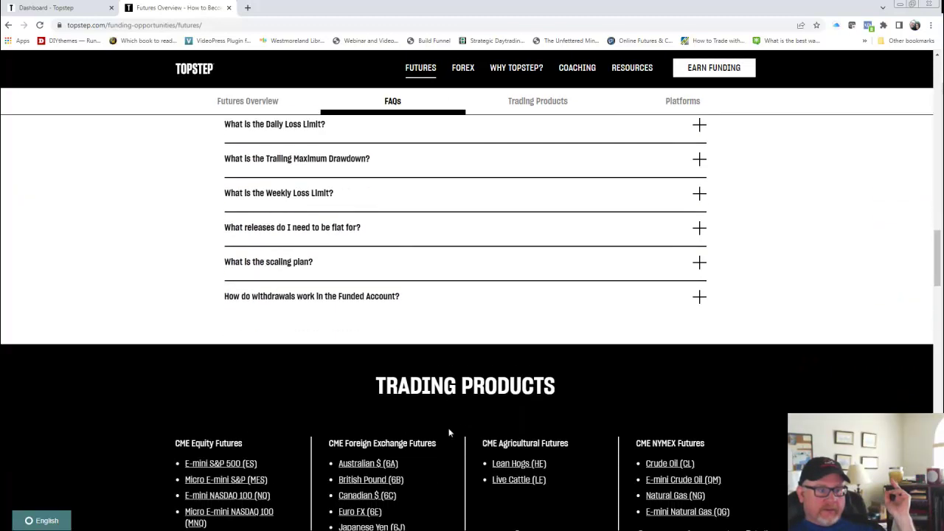
scroll(448, 433, down, 3)
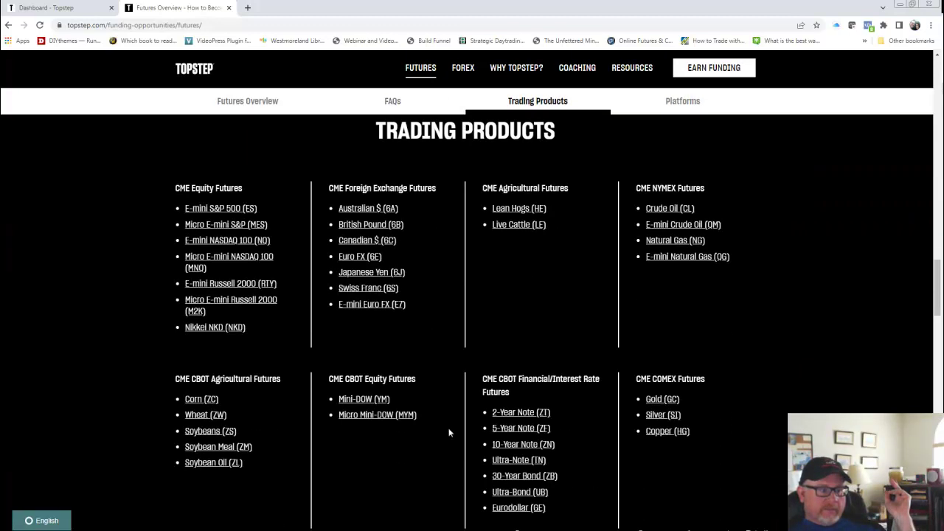
scroll(449, 433, up, 15)
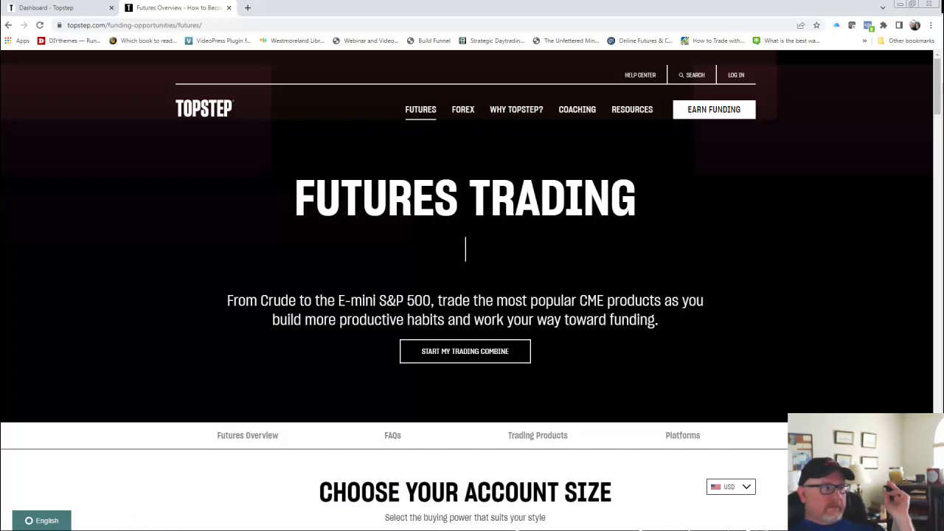
click(901, 7)
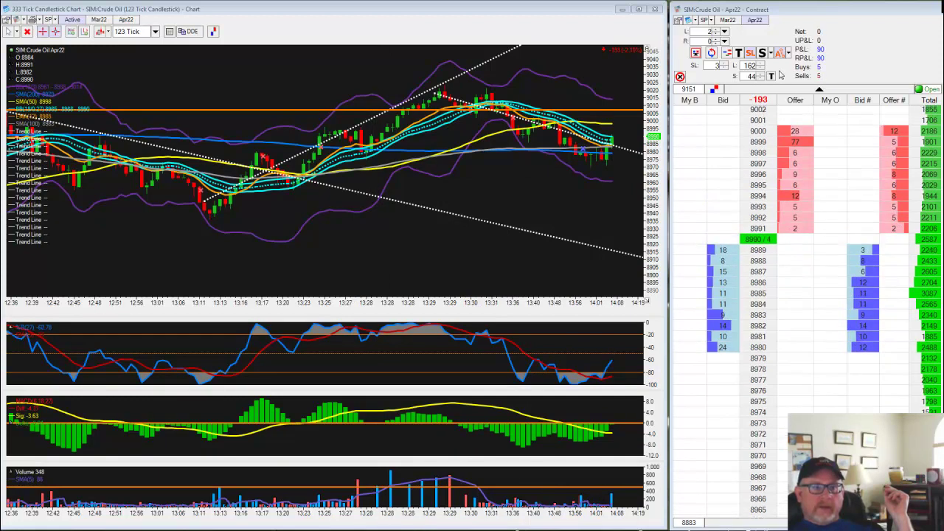
- Toggle the DOM to Mar22 and back to Apr22, restoring L 162 / S 44 offsets and stop-loss 3
click(727, 20)
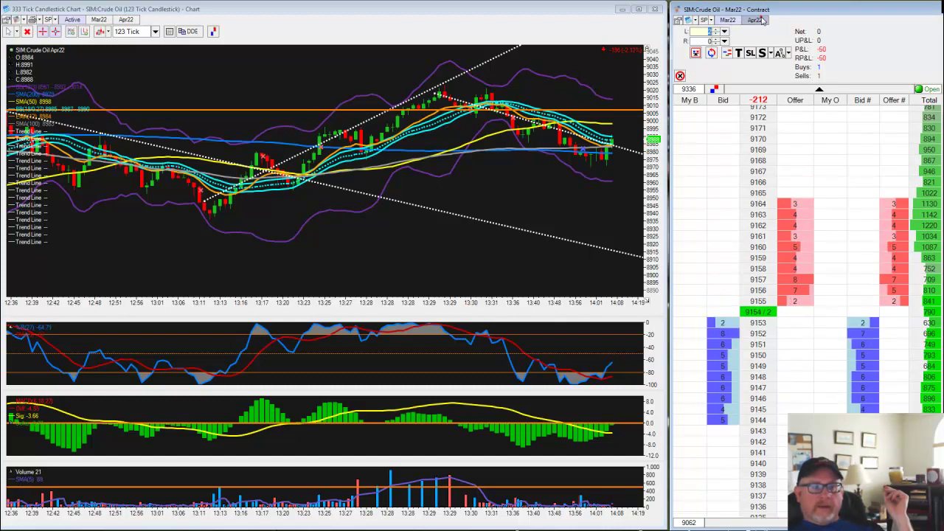
click(764, 20)
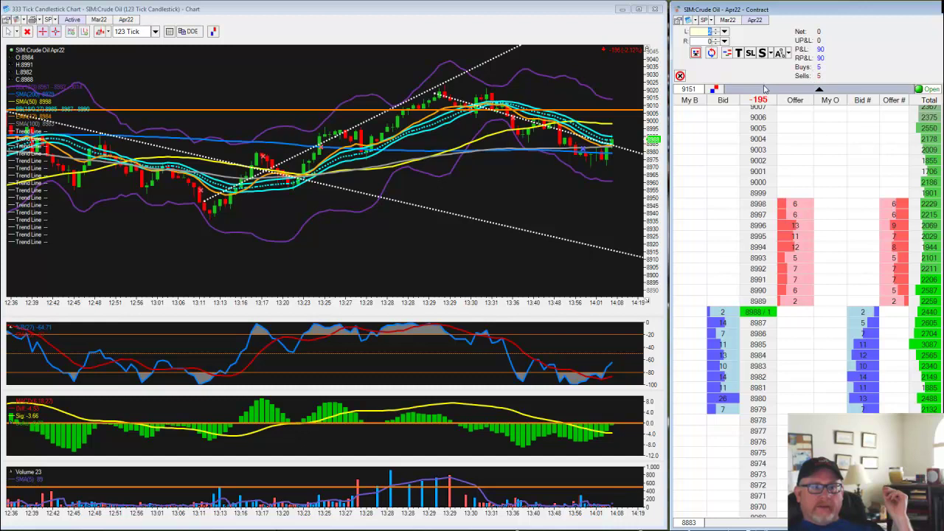
click(762, 54)
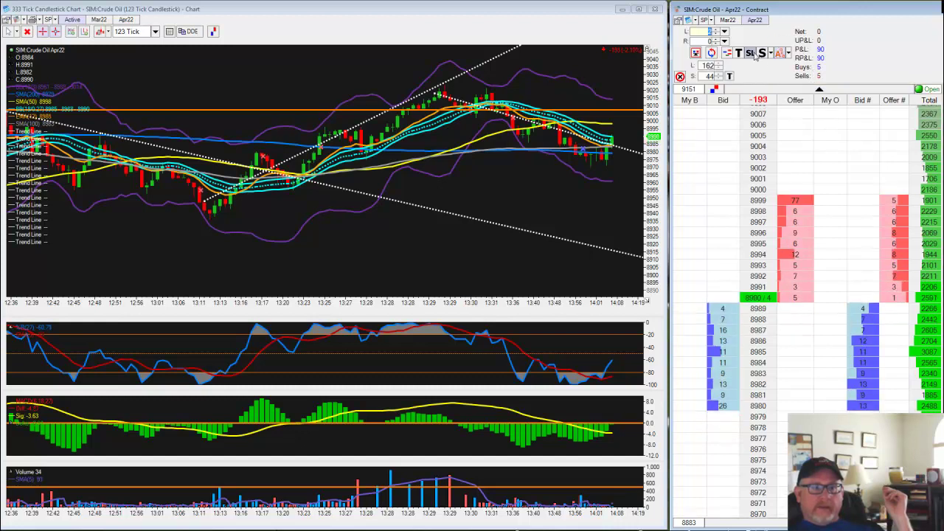
click(750, 54)
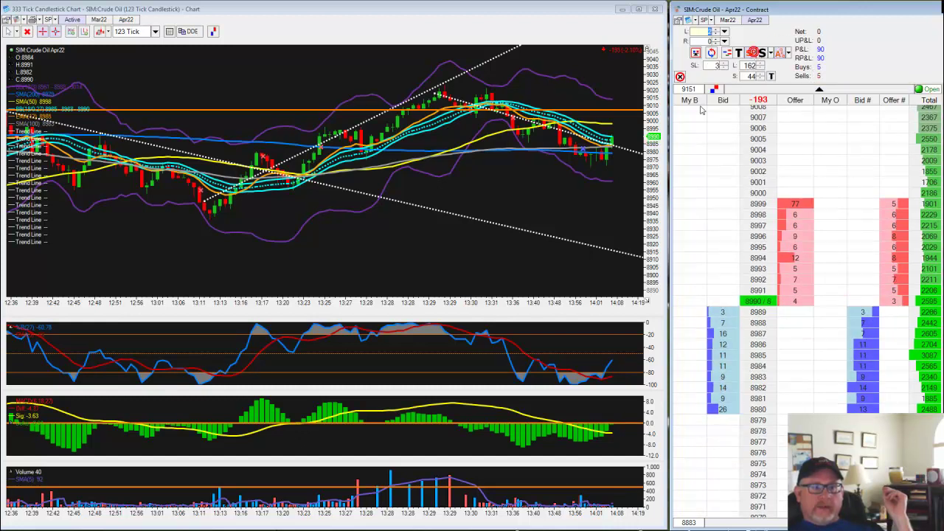